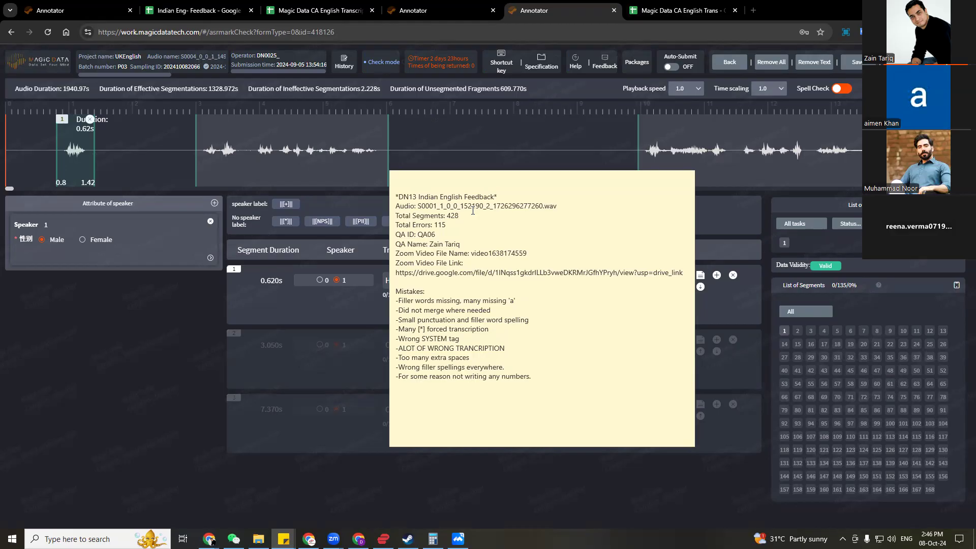
# - Start editing the feedback note's header line containing the DN13 code
pyautogui.click(579, 375)
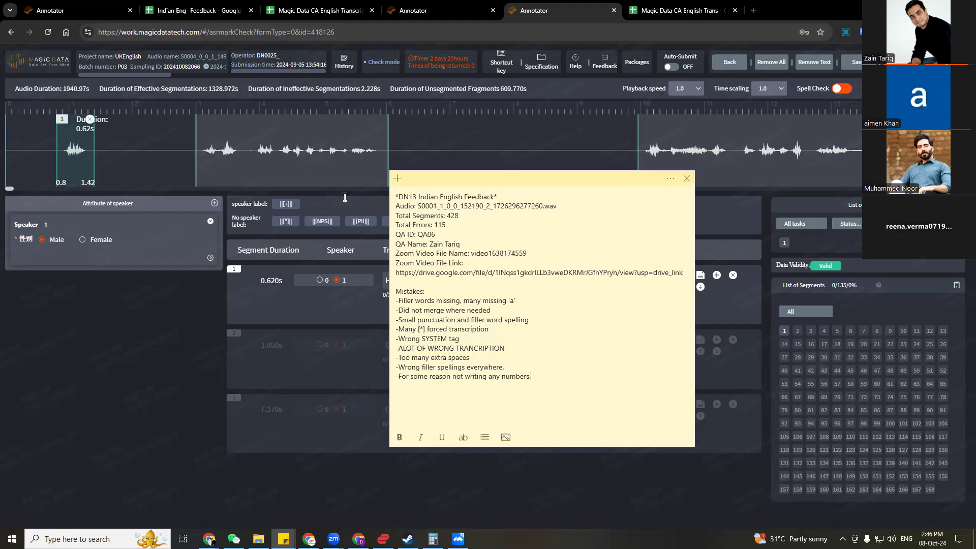
pyautogui.moveTo(396, 195); pyautogui.dragTo(567, 376)
pyautogui.click(575, 346)
# - Change the header code to DN0025 and retitle the report UK English Feedback
pyautogui.write('0025')
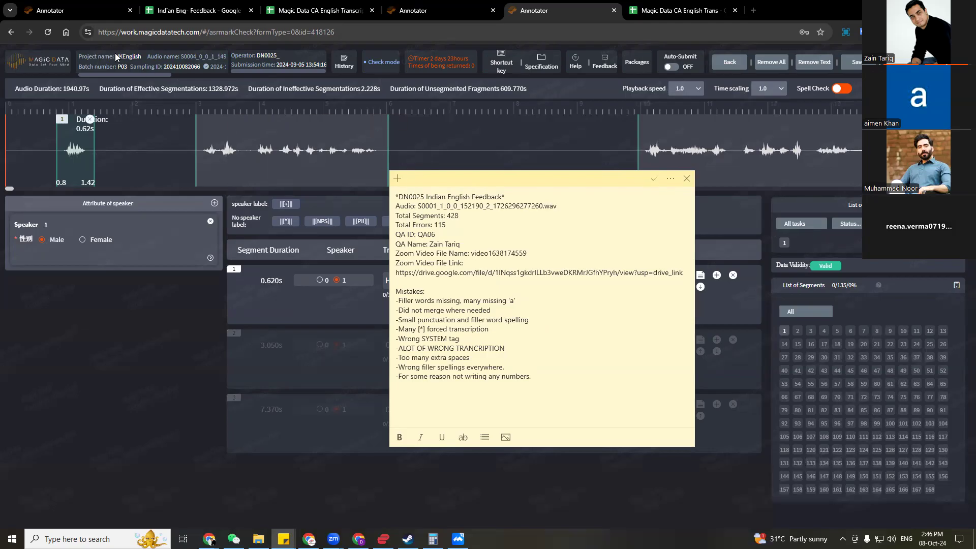
pyautogui.moveTo(425, 196); pyautogui.dragTo(470, 197)
pyautogui.write('UK English')
# - Replace the note's audio file name with S0004_0_0_1_149166_2_1724352536400.wav, copied from the annotator
pyautogui.click(188, 76)
pyautogui.click(217, 58)
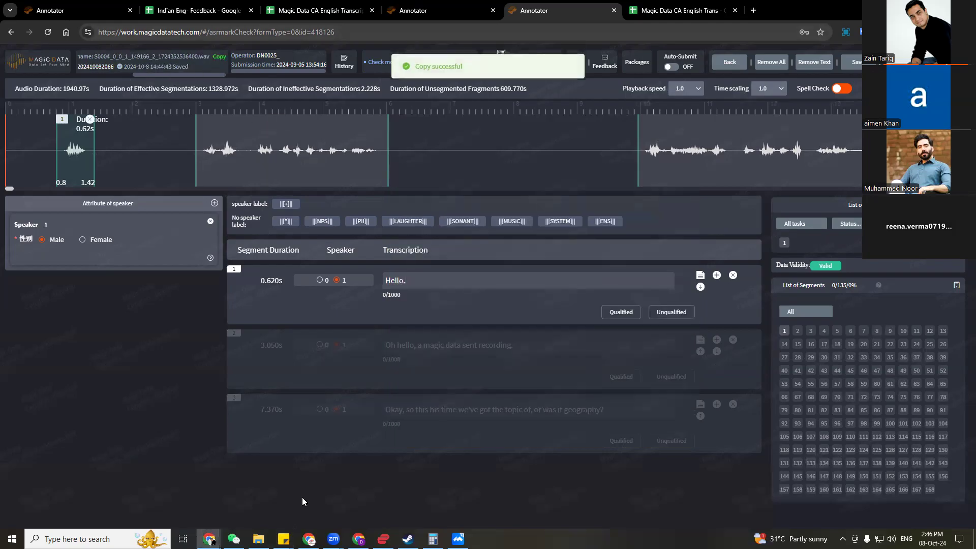
pyautogui.moveTo(284, 539)
pyautogui.click(455, 506)
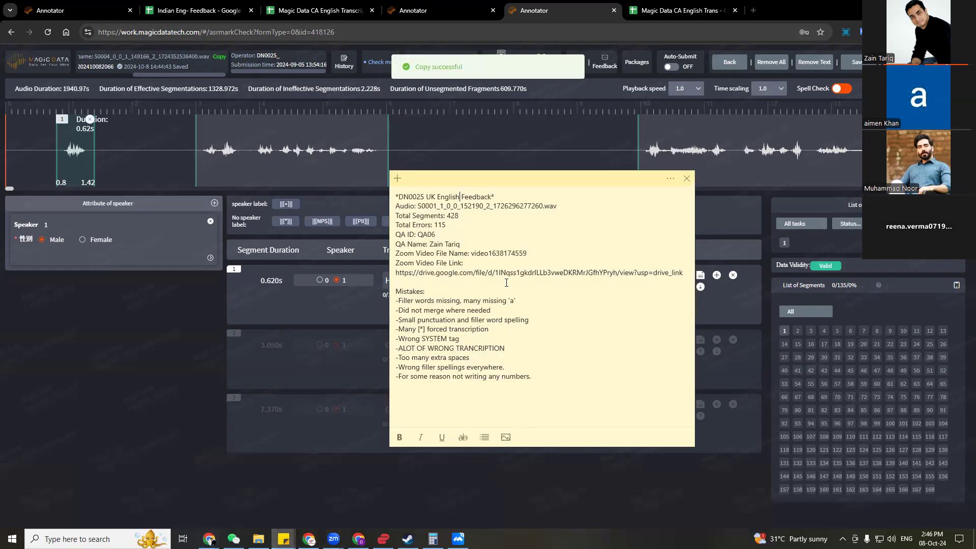
pyautogui.moveTo(420, 208); pyautogui.dragTo(558, 206)
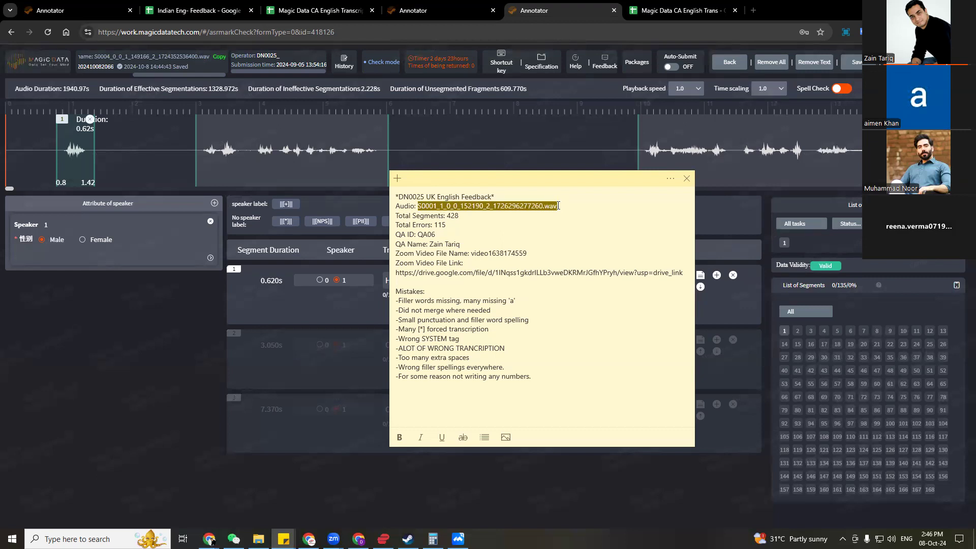
pyautogui.hotkey('ctrl', 'v')
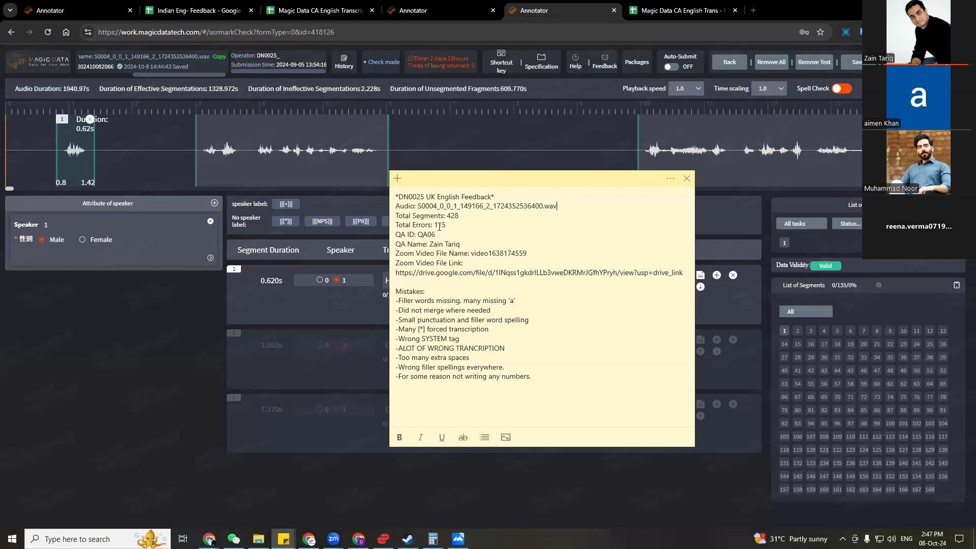
# - Clear the Total Segments and Total Errors values and change the QA ID to QA15
pyautogui.moveTo(447, 216); pyautogui.dragTo(460, 215)
pyautogui.press('BackSpace')
pyautogui.doubleClick(437, 226)
pyautogui.press('BackSpace')
pyautogui.moveTo(428, 234); pyautogui.dragTo(435, 235)
pyautogui.write('15')
# - Delete the Zoom video file name and the Google Drive link from the note
pyautogui.moveTo(429, 244); pyautogui.dragTo(461, 241)
pyautogui.moveTo(470, 255); pyautogui.dragTo(533, 257)
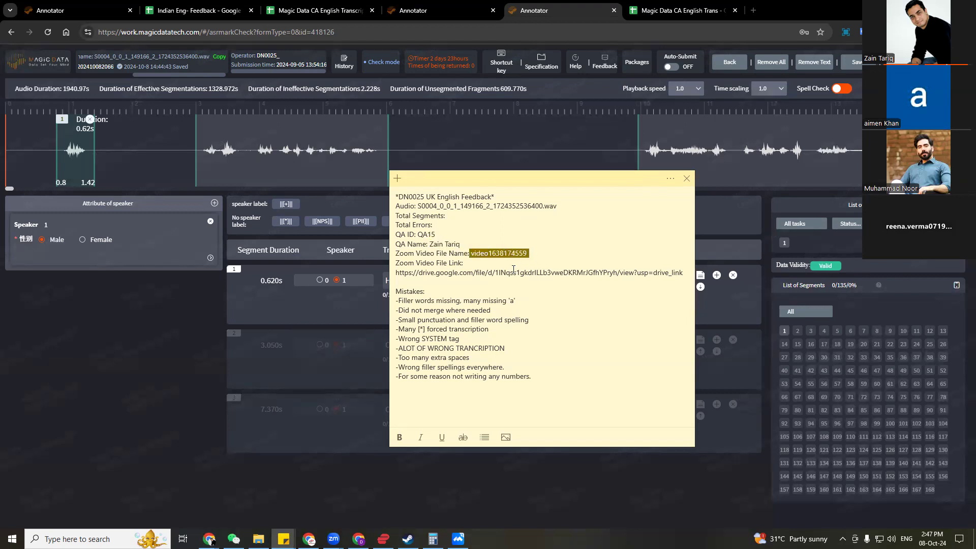
pyautogui.press('BackSpace')
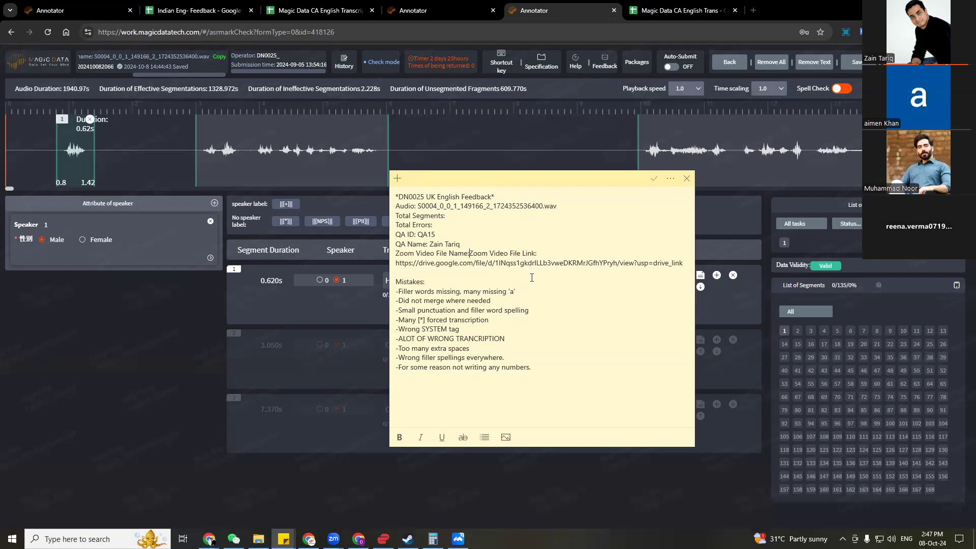
pyautogui.press('Return')
pyautogui.moveTo(396, 273); pyautogui.dragTo(684, 275)
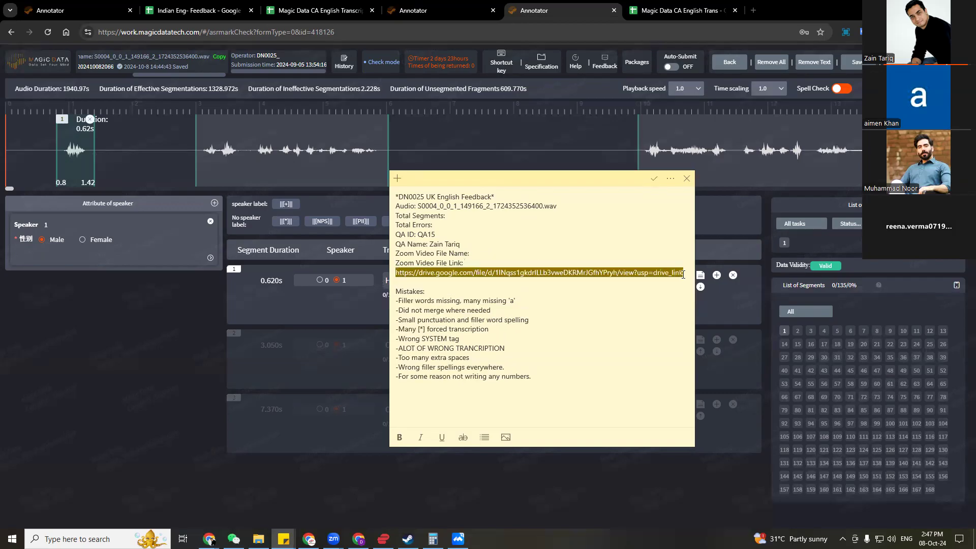
pyautogui.press('BackSpace')
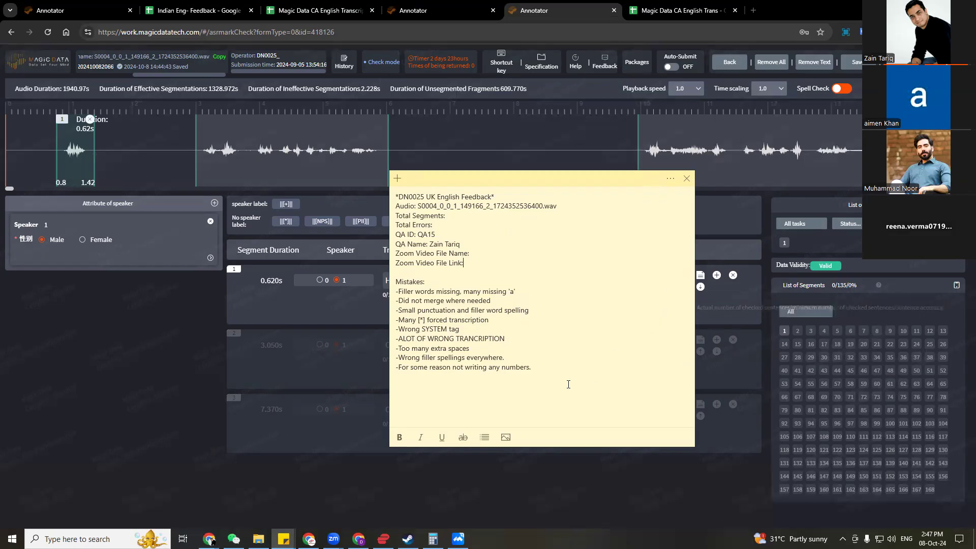
# - Delete all nine old mistake lines, leaving the empty Mistakes heading
pyautogui.moveTo(522, 372); pyautogui.dragTo(437, 348)
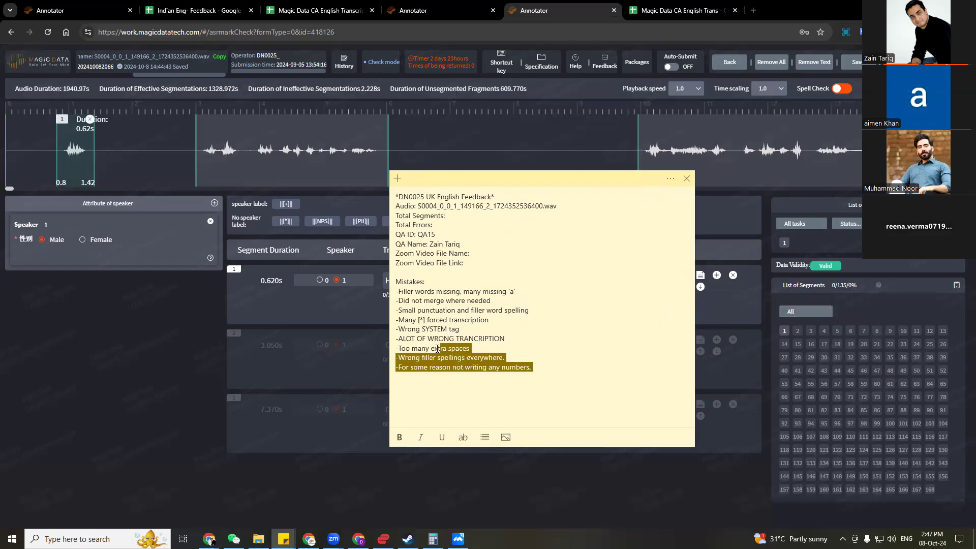
pyautogui.click(559, 384)
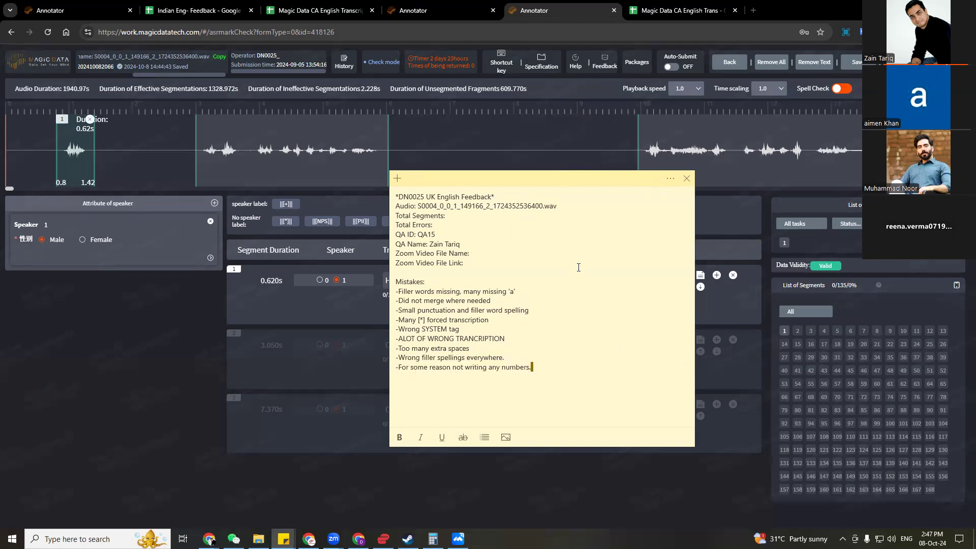
pyautogui.moveTo(523, 367); pyautogui.dragTo(400, 292)
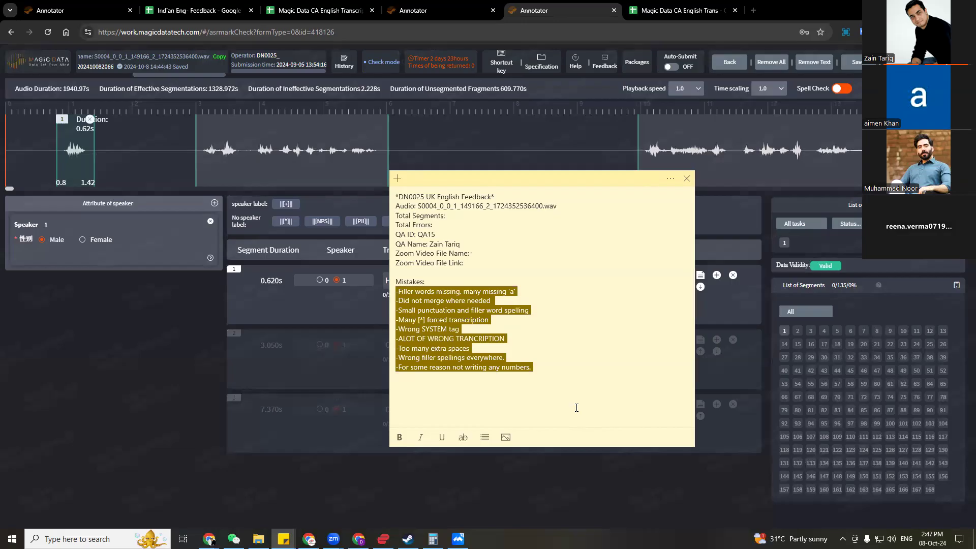
pyautogui.press('BackSpace')
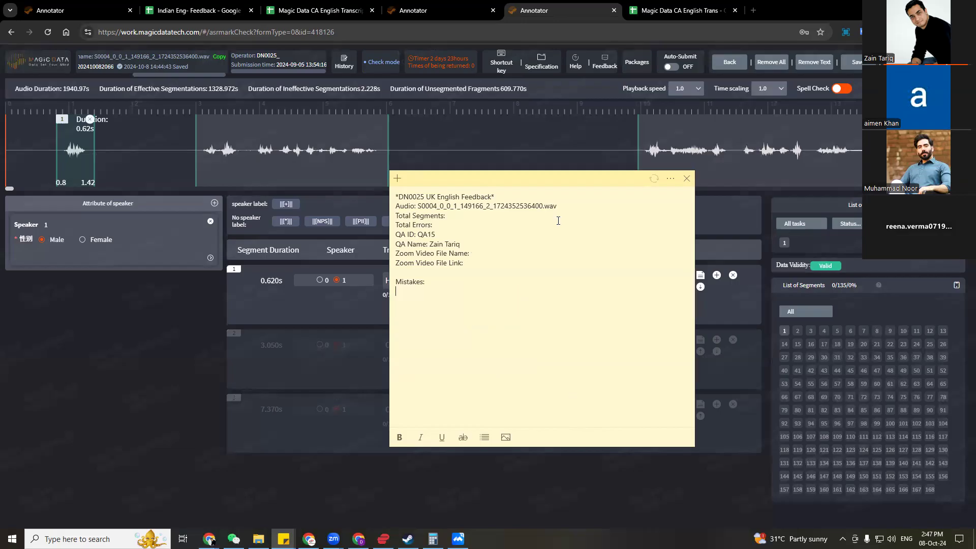
# - Play segment 1 in the annotator and mark it Qualified
pyautogui.click(122, 367)
pyautogui.click(786, 335)
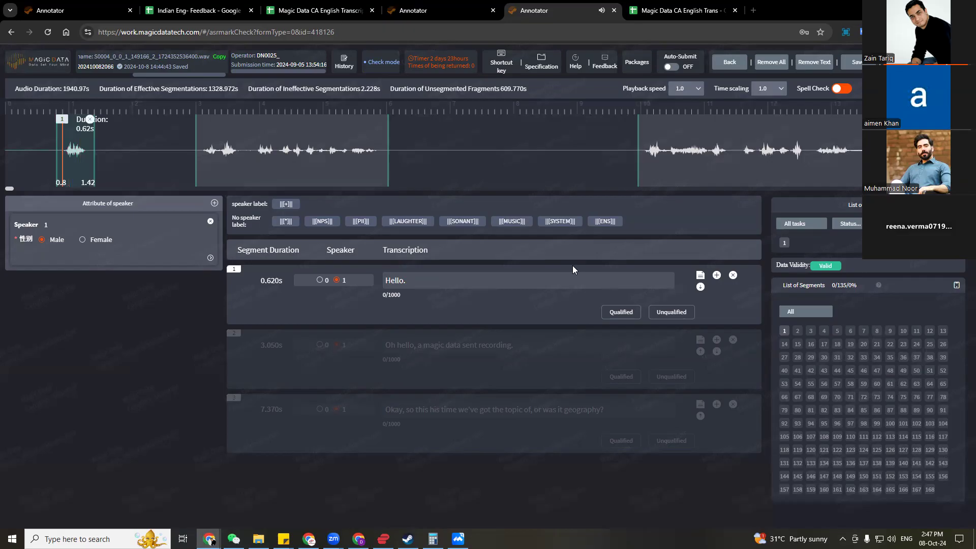
pyautogui.click(619, 312)
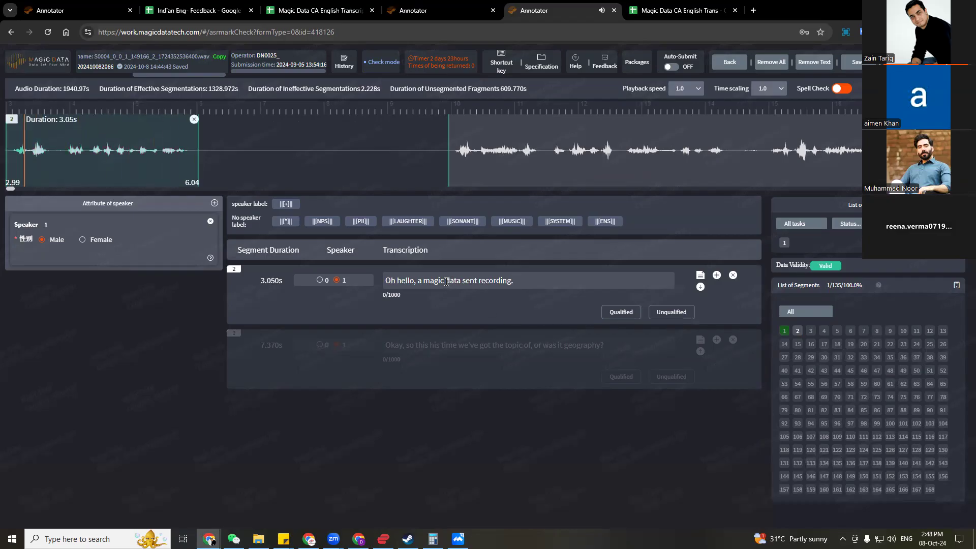
# - Correct segment 2's text to "Oh hello, a Magicdata sound recording."
pyautogui.click(446, 282)
pyautogui.press('BackSpace')
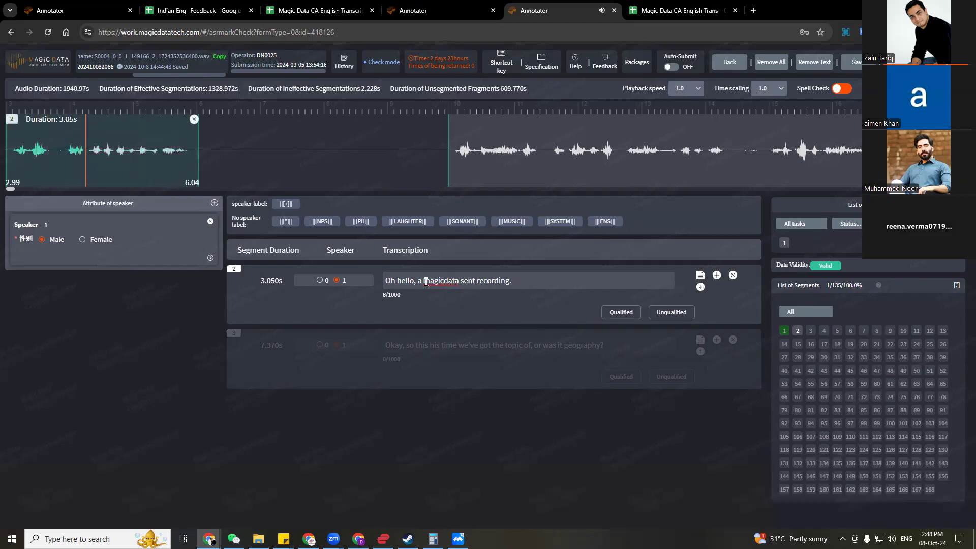
pyautogui.moveTo(423, 282); pyautogui.dragTo(430, 281)
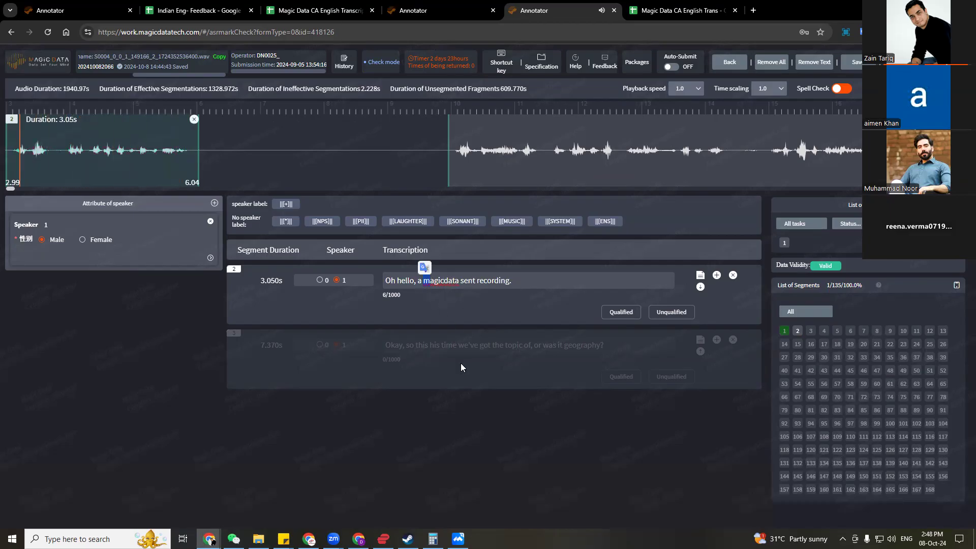
pyautogui.write('M')
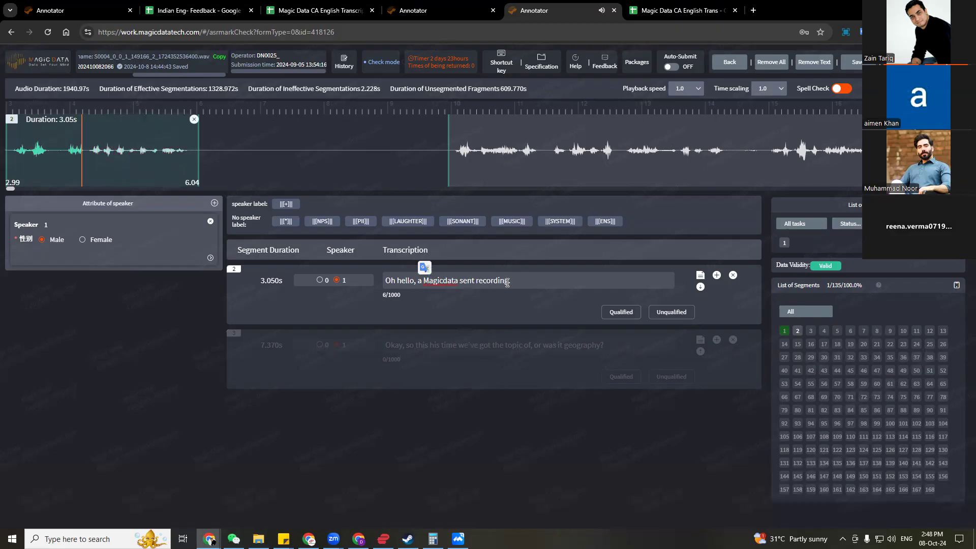
pyautogui.click(506, 282)
pyautogui.write('.')
pyautogui.moveTo(476, 281); pyautogui.dragTo(459, 280)
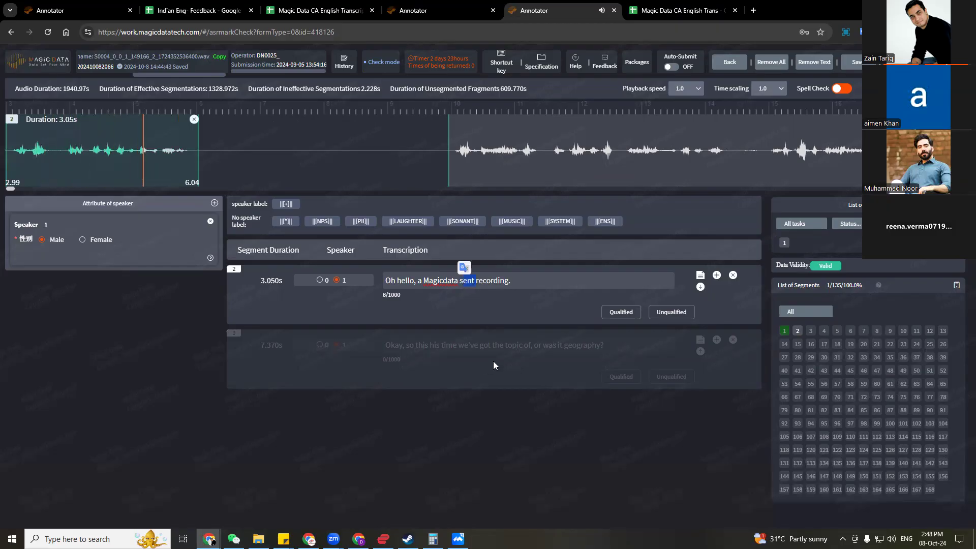
pyautogui.write('sound')
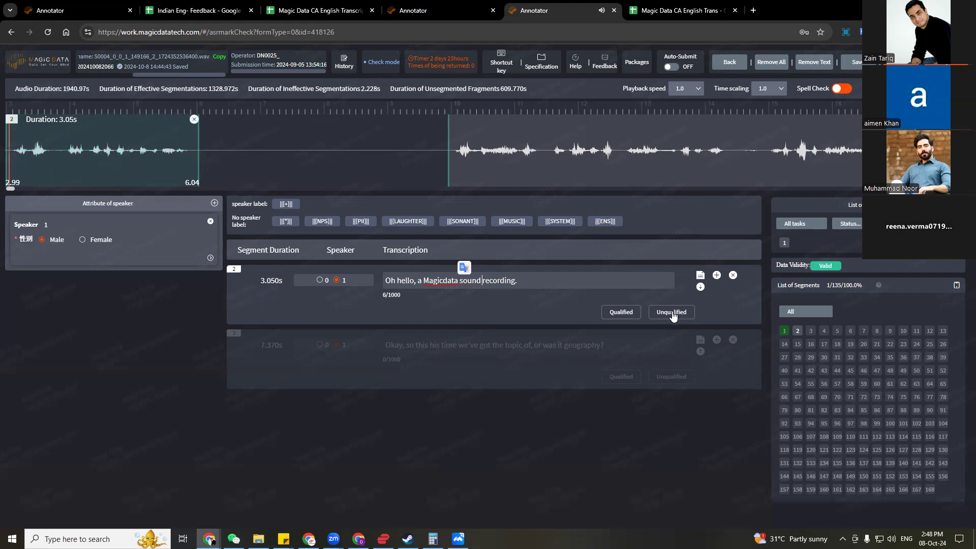
# - Mark segment 2 Unqualified with reasons 'wrong transcription' and 'wrong capitalization' on separate lines
pyautogui.click(672, 314)
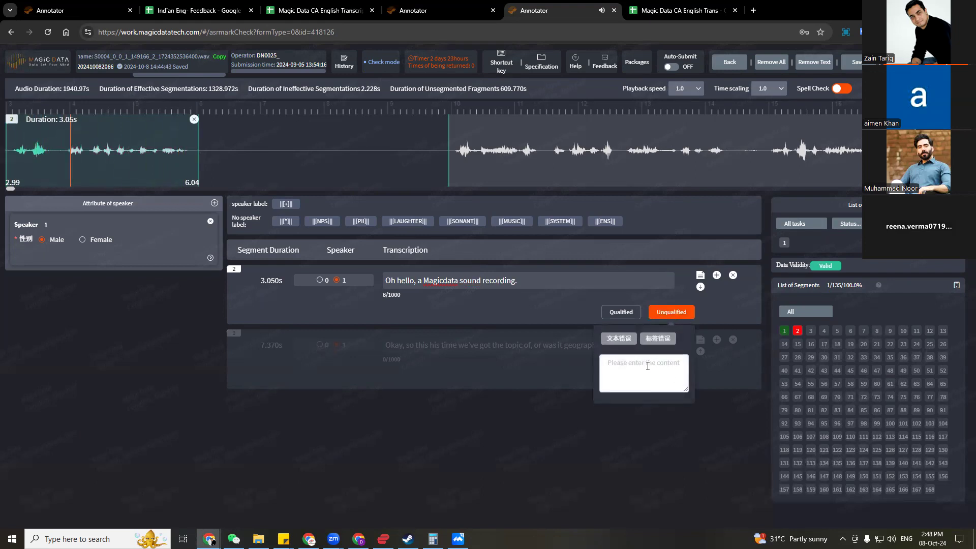
pyautogui.click(647, 365)
pyautogui.write('w')
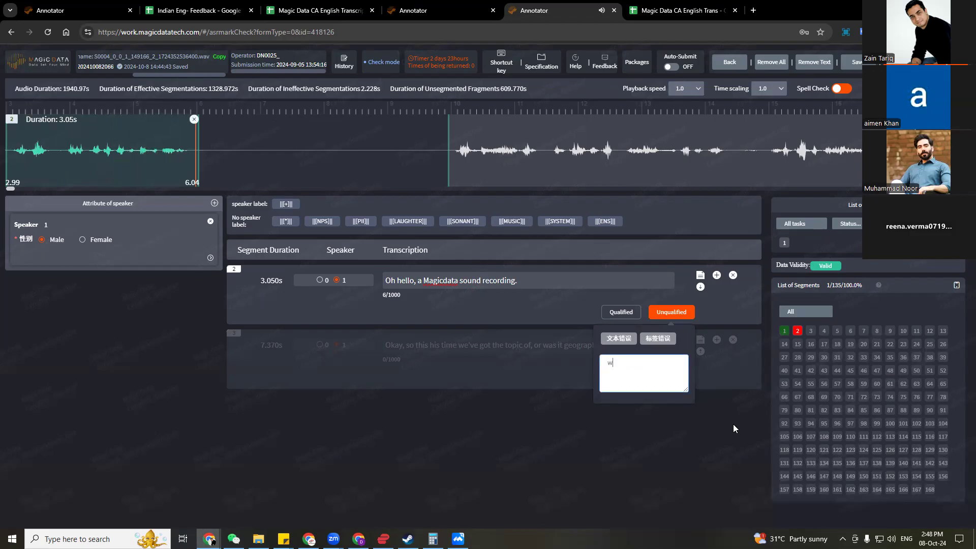
pyautogui.write('rong transc')
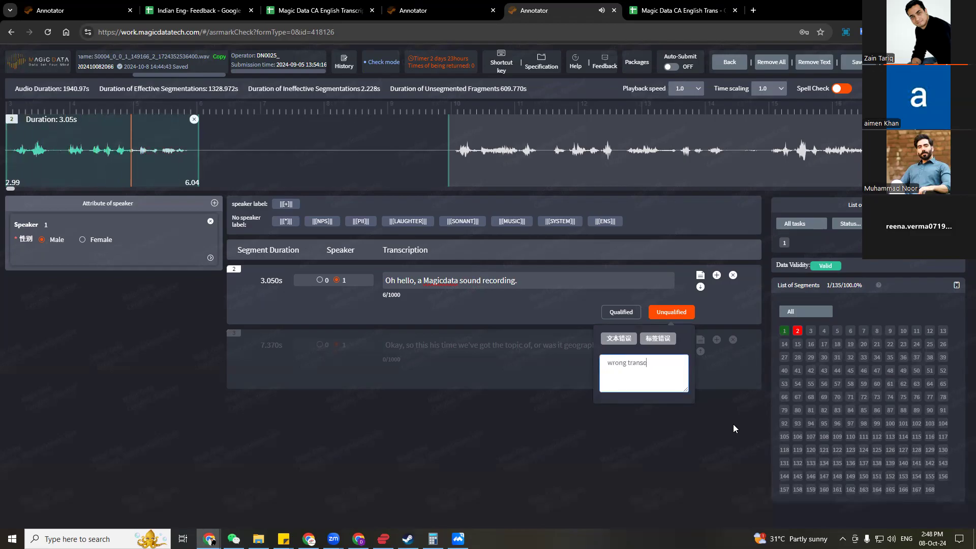
pyautogui.write('ription')
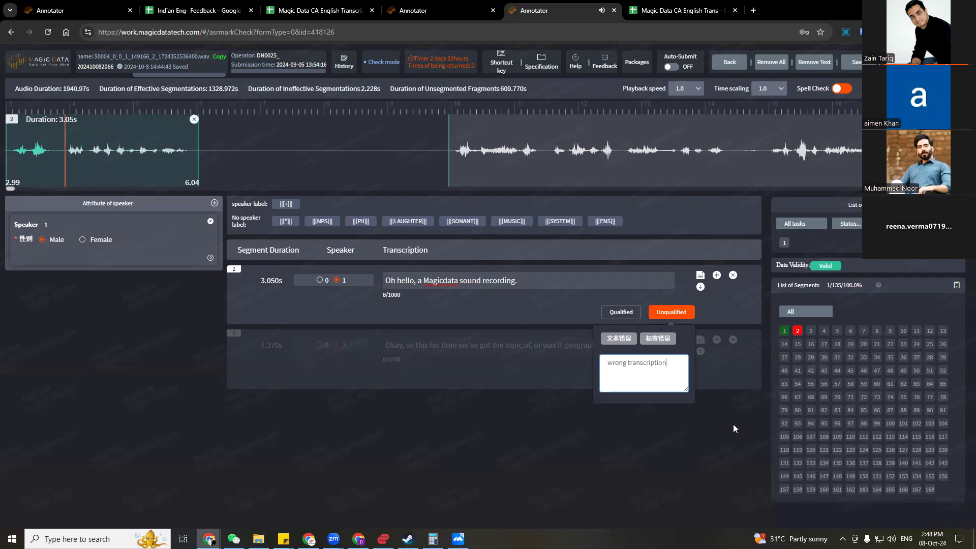
pyautogui.press('Return')
pyautogui.write('wro')
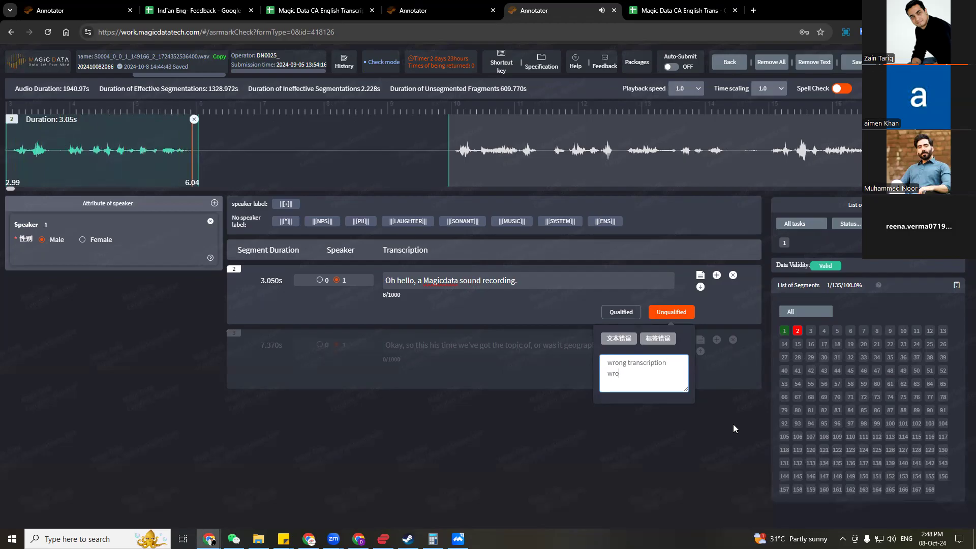
pyautogui.write('ng capitalization')
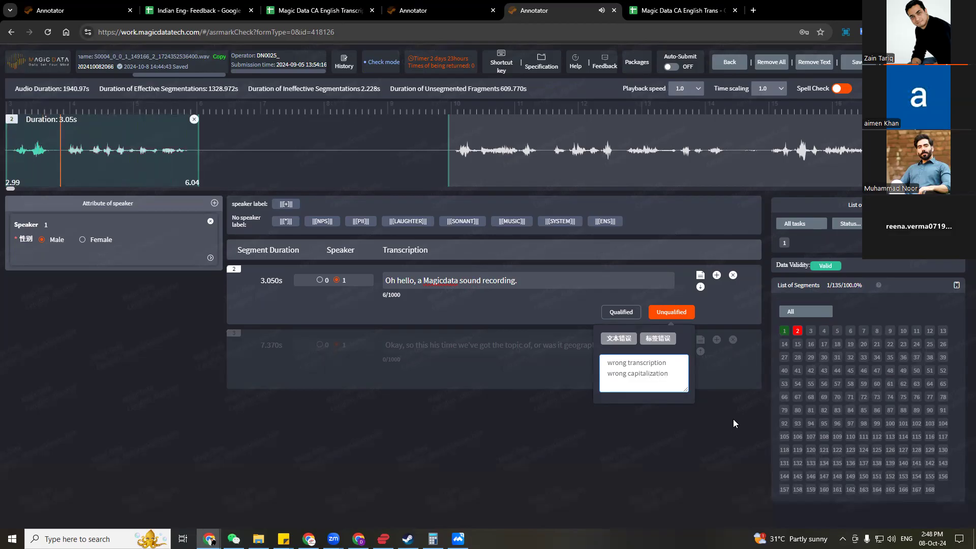
pyautogui.click(452, 275)
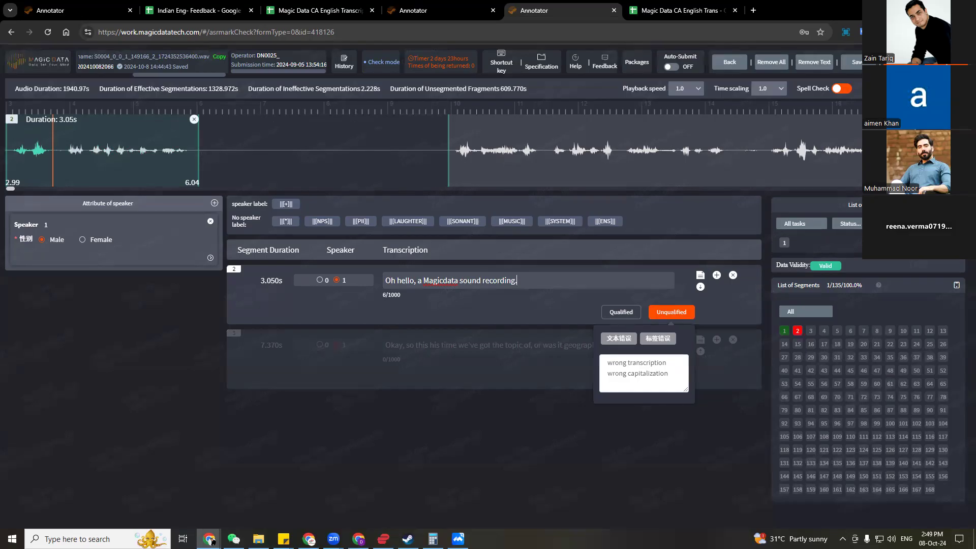
pyautogui.hotkey('alt', 'Tab')
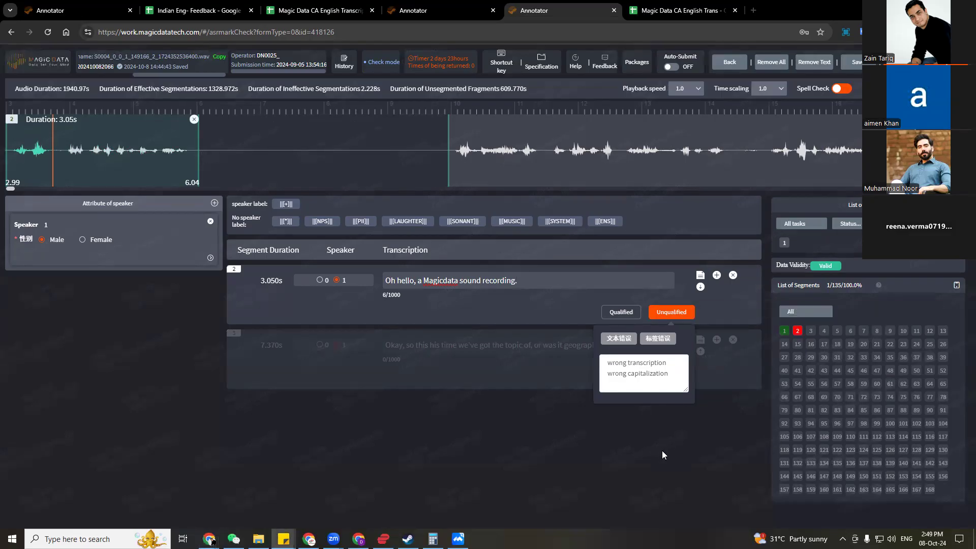
# - Fix segment 3's transcription by adding the repeated ', this' and the filler 'uh,'
pyautogui.click(815, 331)
pyautogui.click(811, 331)
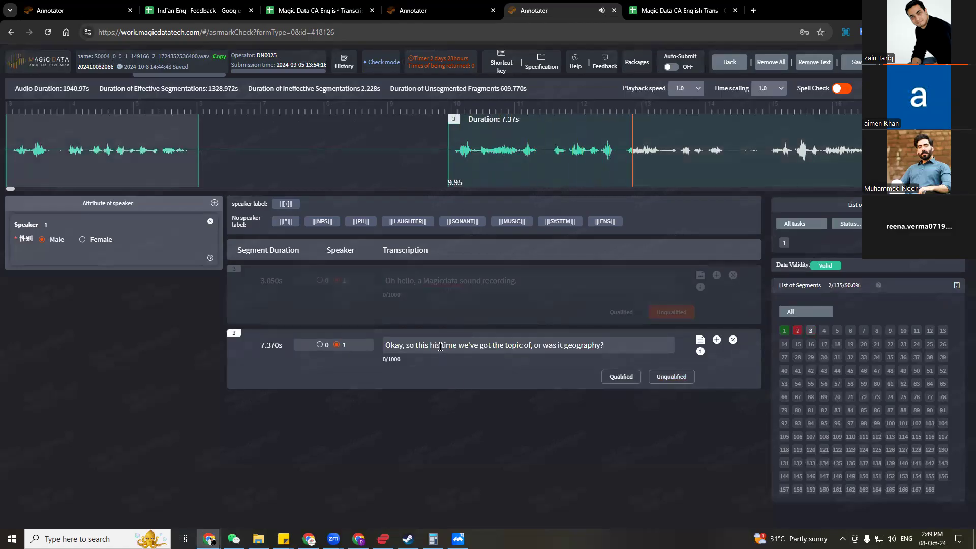
pyautogui.doubleClick(429, 346)
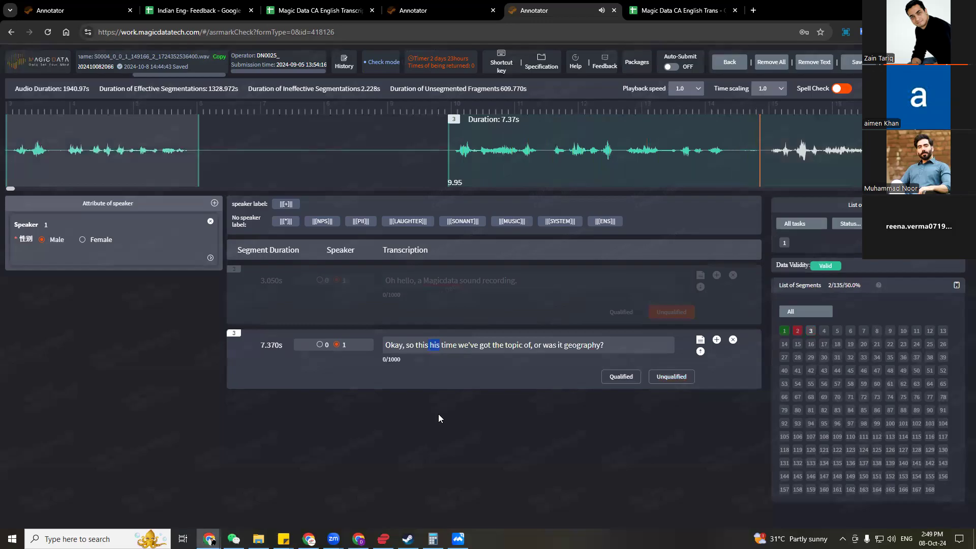
pyautogui.write(', this')
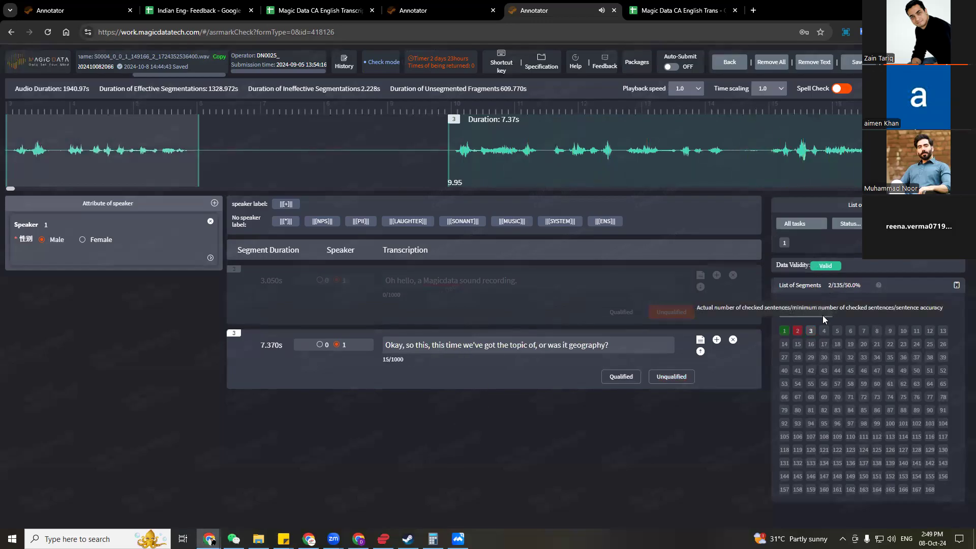
pyautogui.click(811, 333)
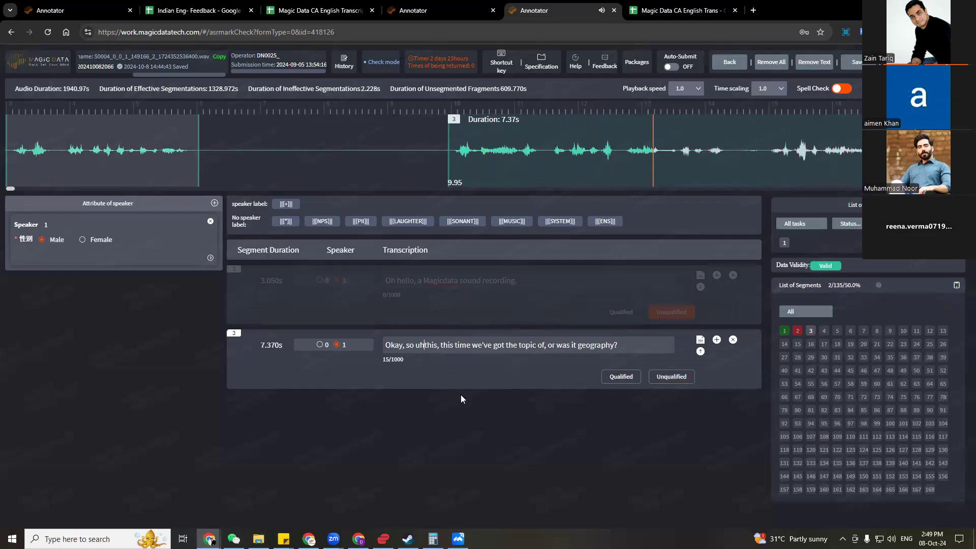
pyautogui.write('uh,')
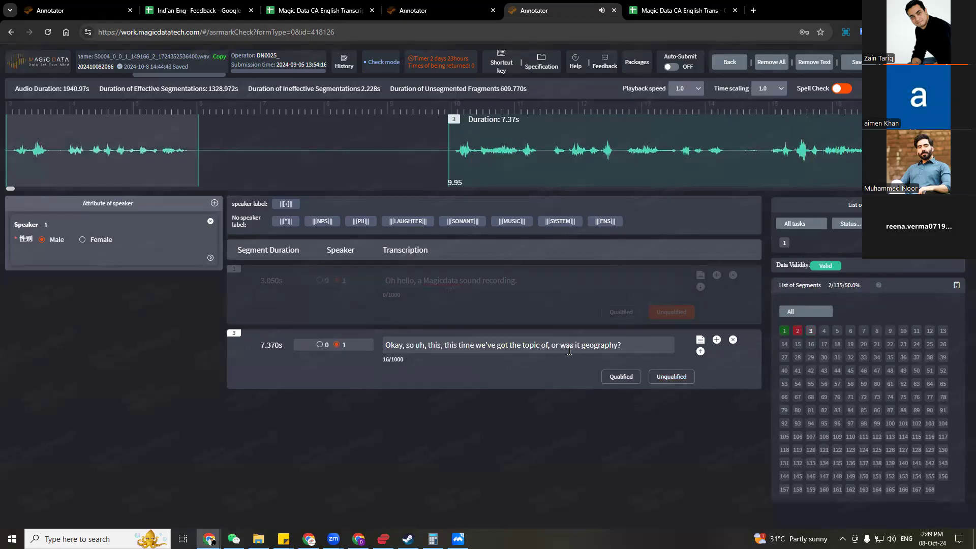
# - Mark segment 3 Unqualified for missing filler and missing repeat word
pyautogui.click(680, 377)
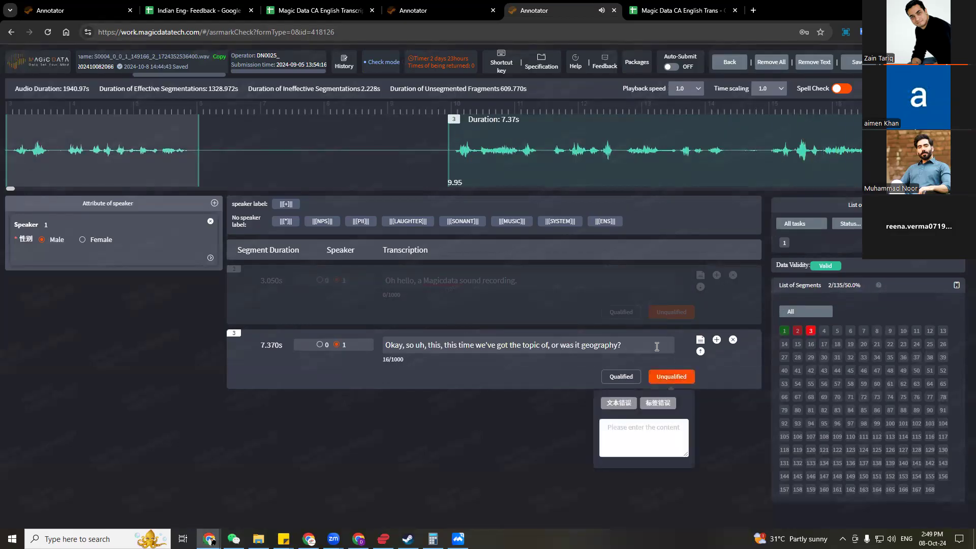
pyautogui.click(652, 438)
pyautogui.write('missing repeat word')
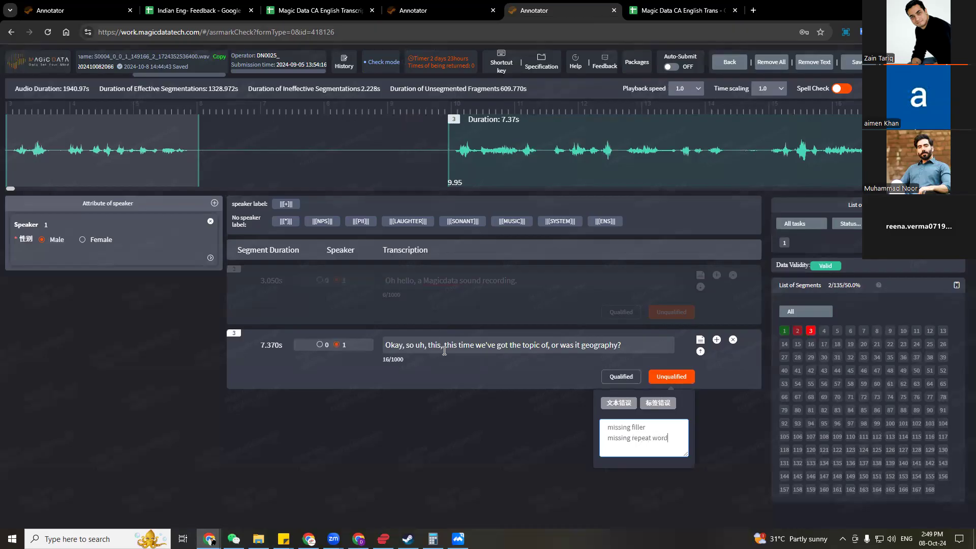
pyautogui.click(512, 424)
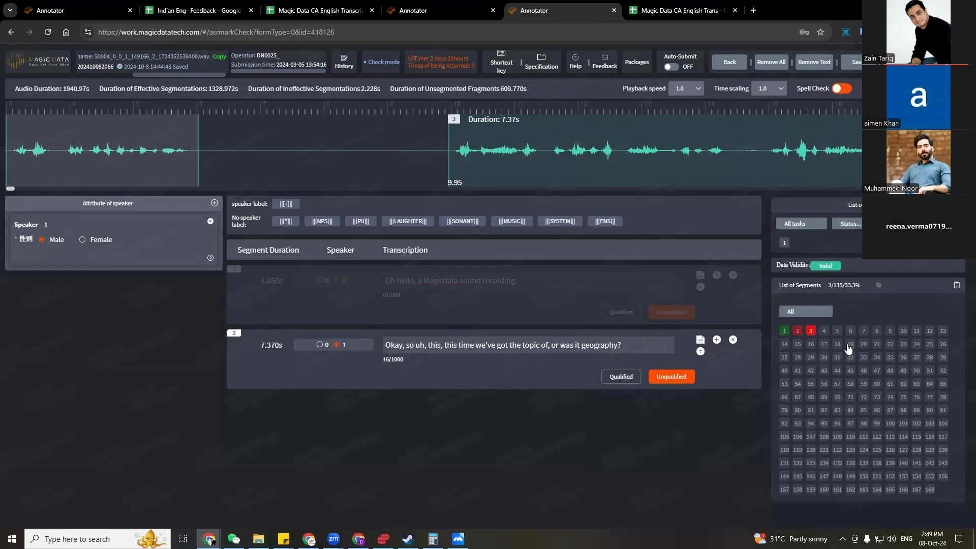
# - Replay segment 4 and delete the stray word 'or' from its transcription
pyautogui.click(824, 331)
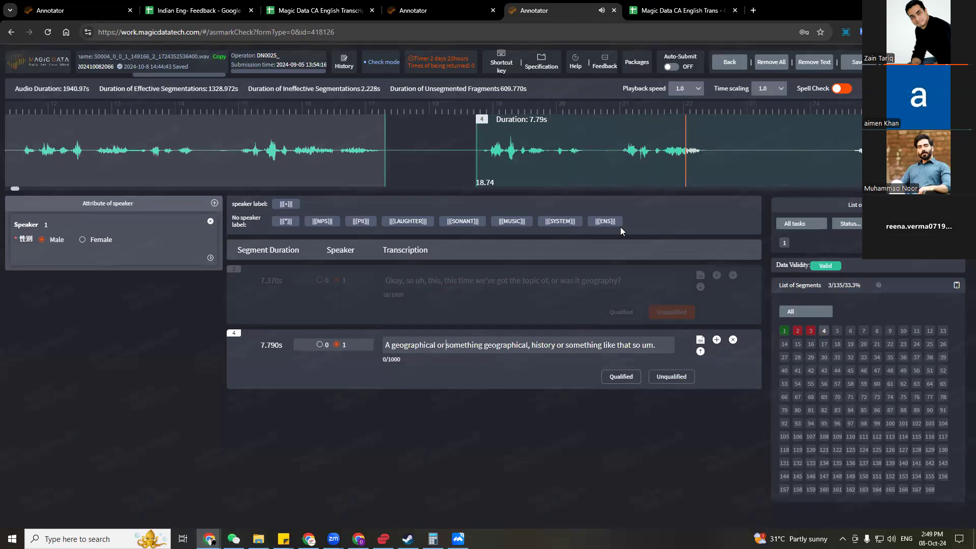
pyautogui.click(528, 159)
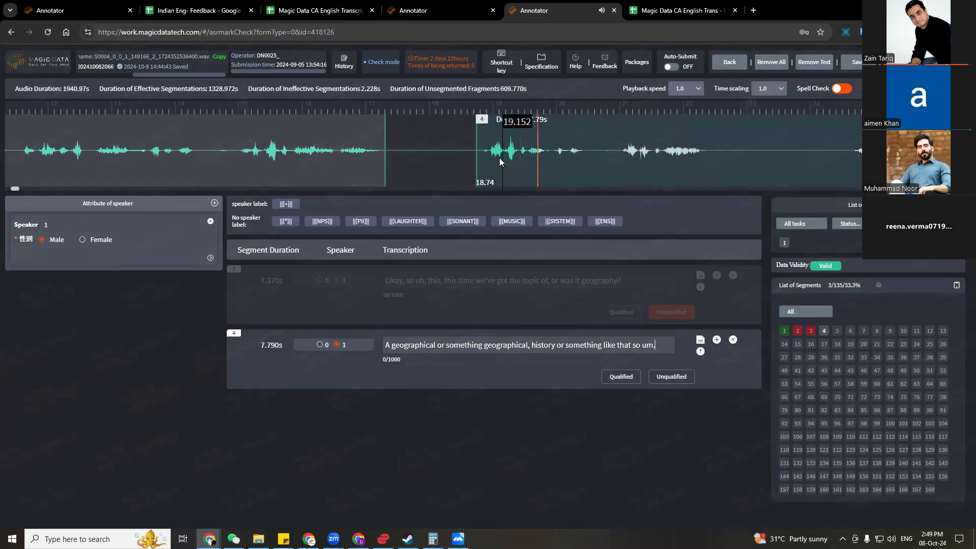
pyautogui.doubleClick(440, 345)
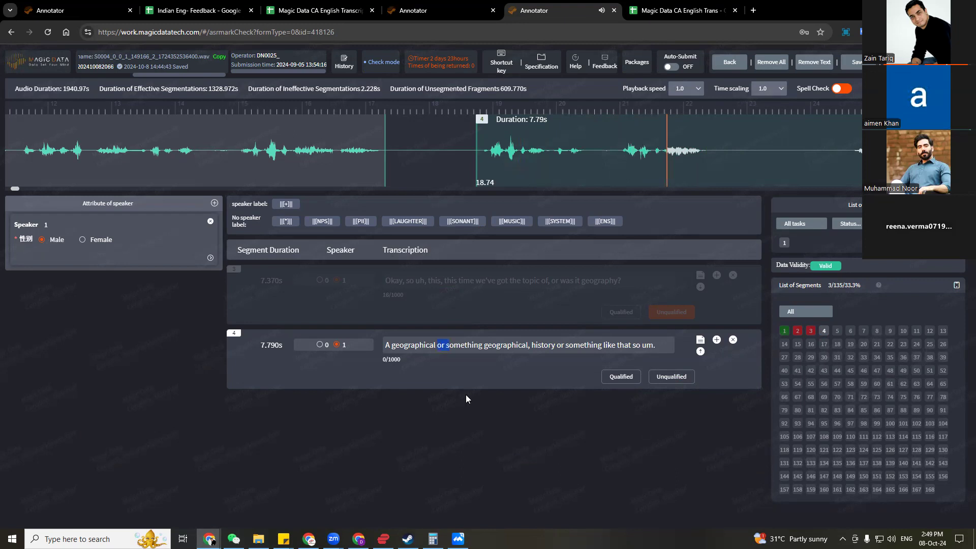
pyautogui.press('BackSpace')
# - Mark segment 4 Unqualified as 'wrong transcription' and open segment 5
pyautogui.click(670, 376)
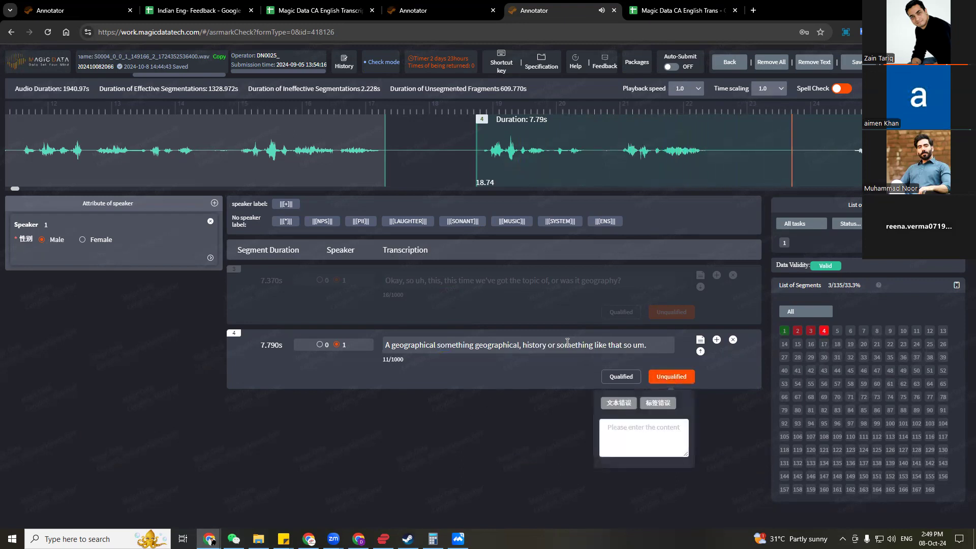
pyautogui.write('wr')
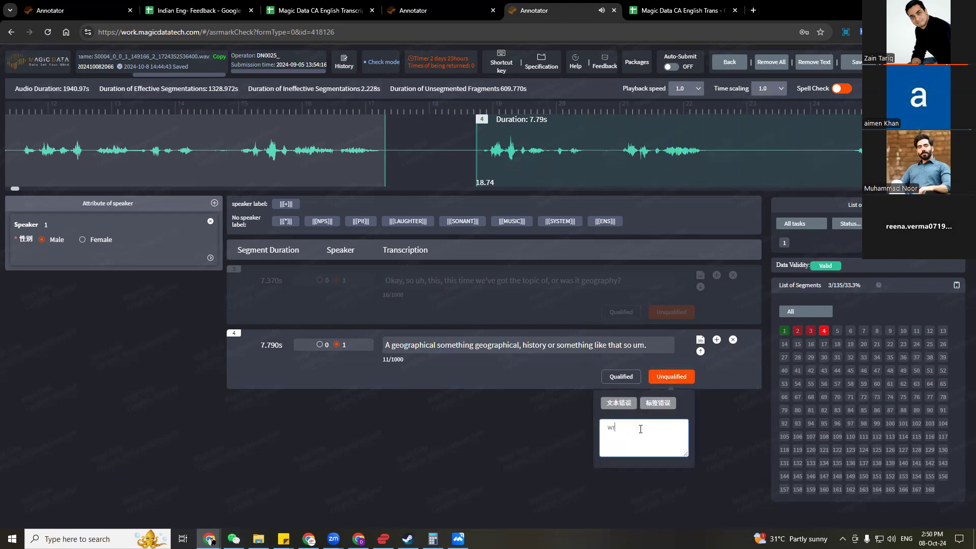
pyautogui.write('ong transcription')
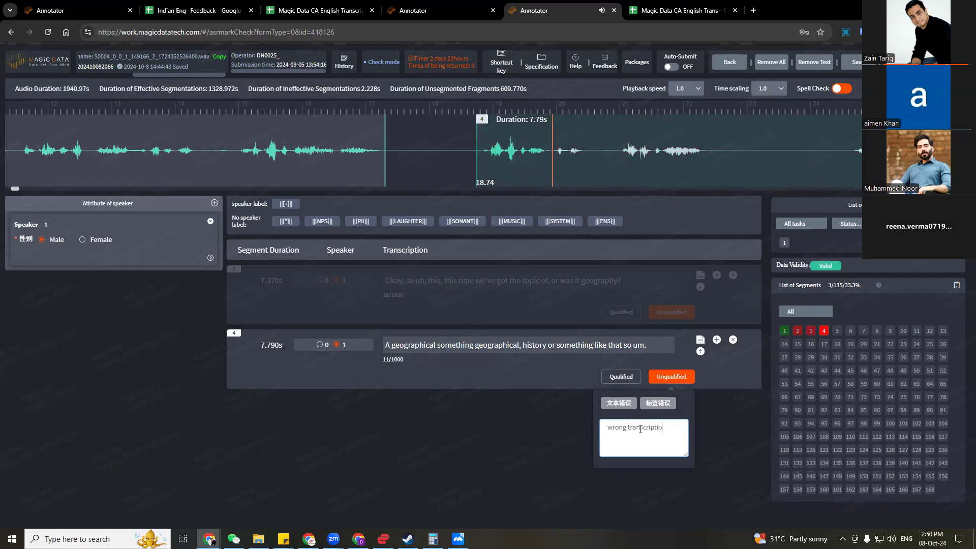
pyautogui.click(710, 445)
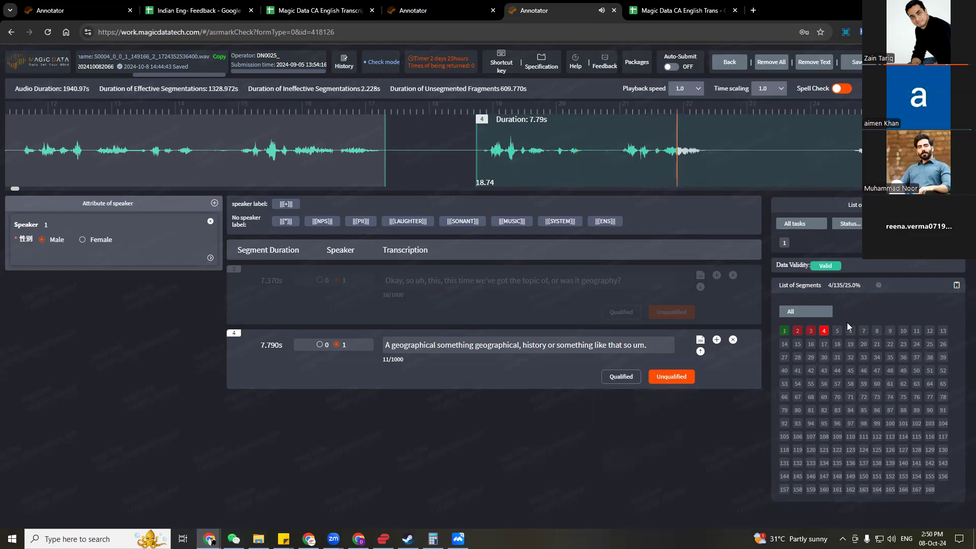
pyautogui.click(836, 333)
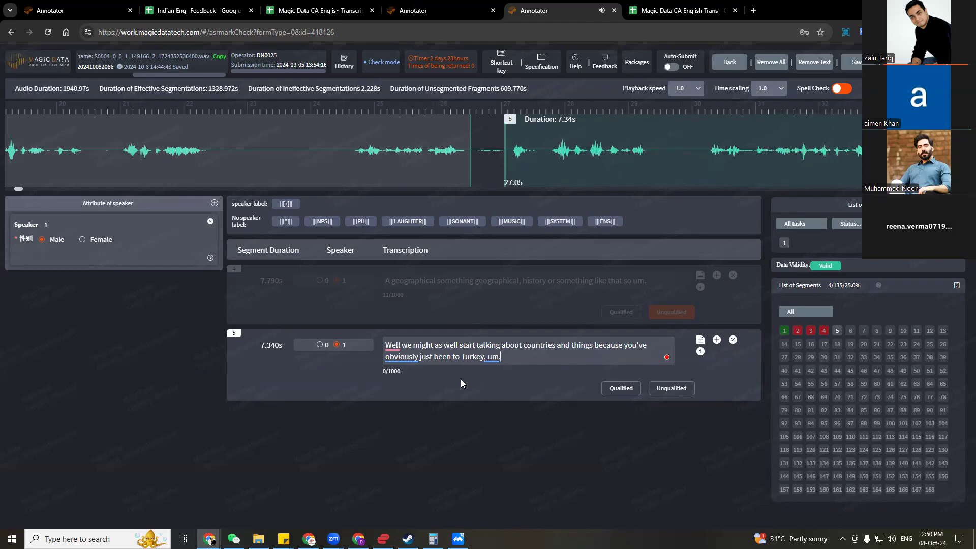
# - Mark segment 5's transcription Qualified
pyautogui.click(620, 390)
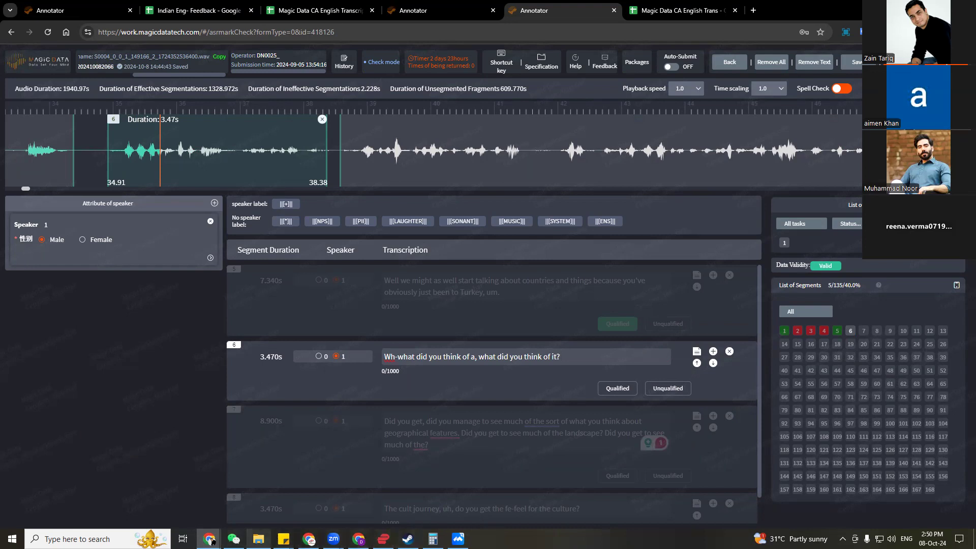
# - Bring the feedback note forward with the cursor on the Zoom Video File Name line
pyautogui.moveTo(283, 538)
pyautogui.click(381, 488)
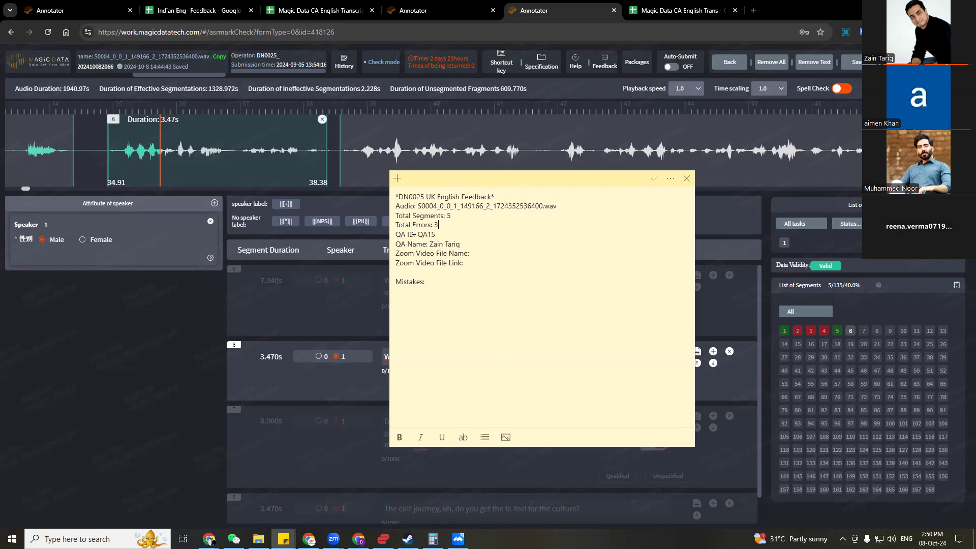
pyautogui.click(469, 253)
# - Back in the annotator, revisit segments 1 and 2, then replay segment 5 to recheck it
pyautogui.click(195, 364)
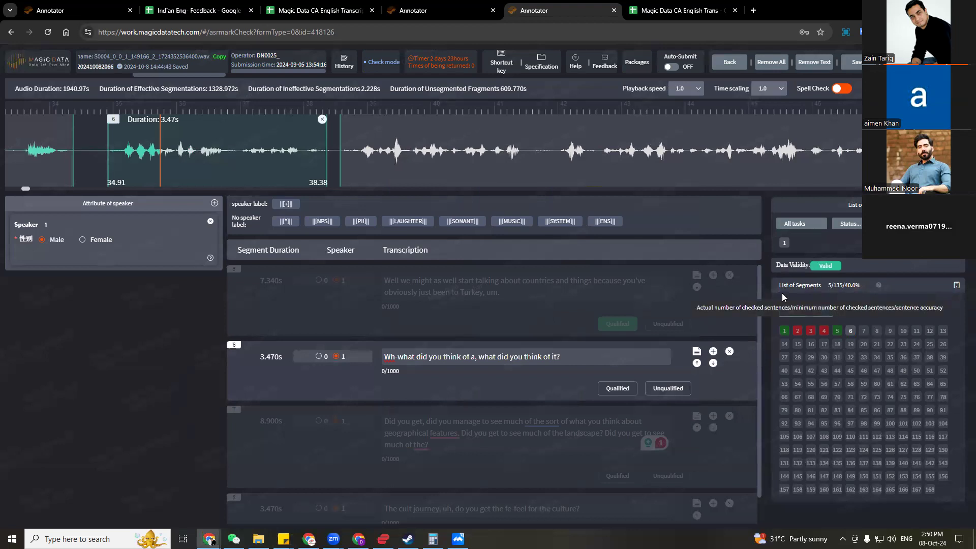
pyautogui.click(784, 331)
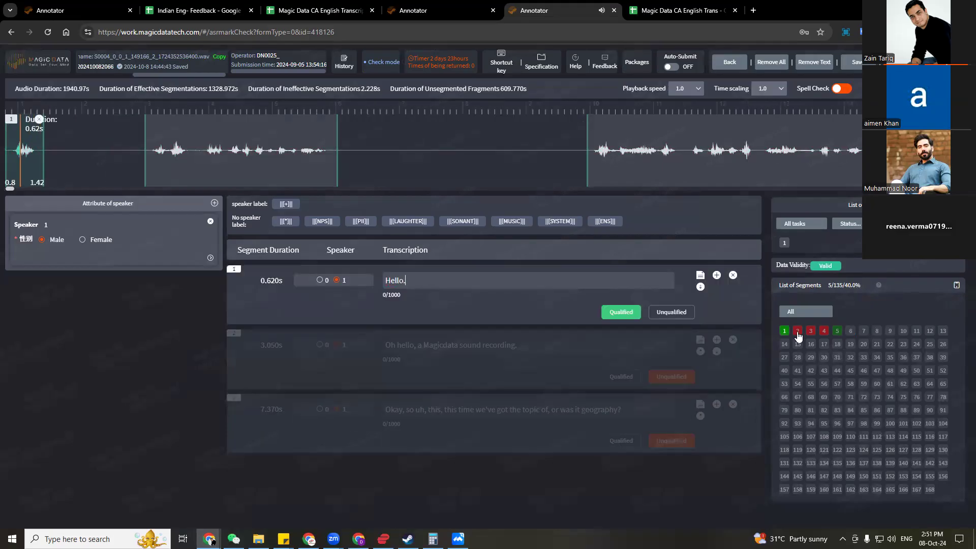
pyautogui.click(798, 332)
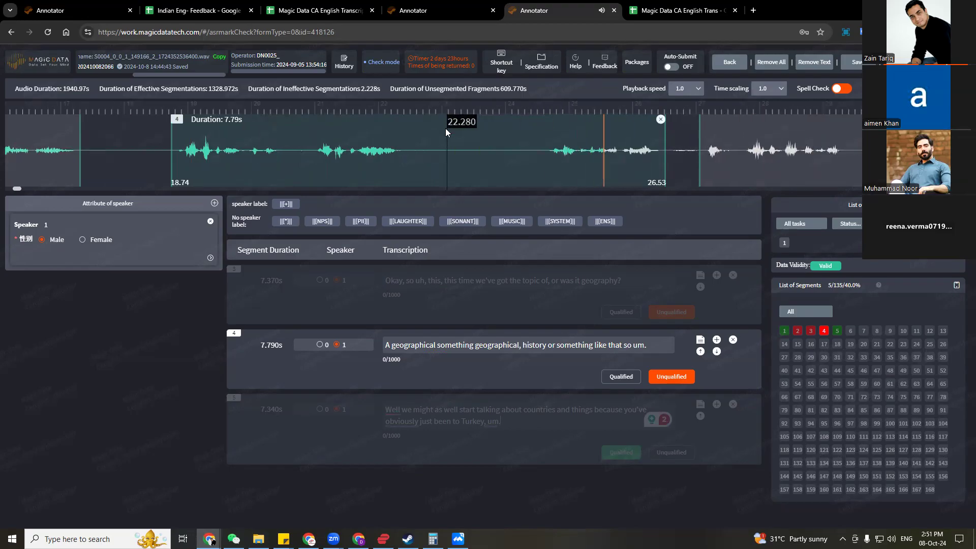
pyautogui.click(712, 158)
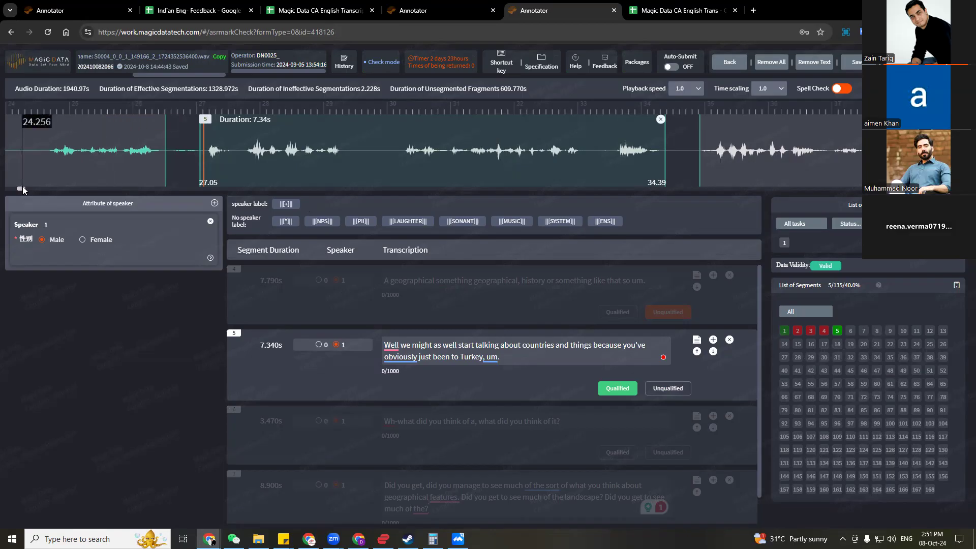
pyautogui.moveTo(23, 191); pyautogui.dragTo(9, 190)
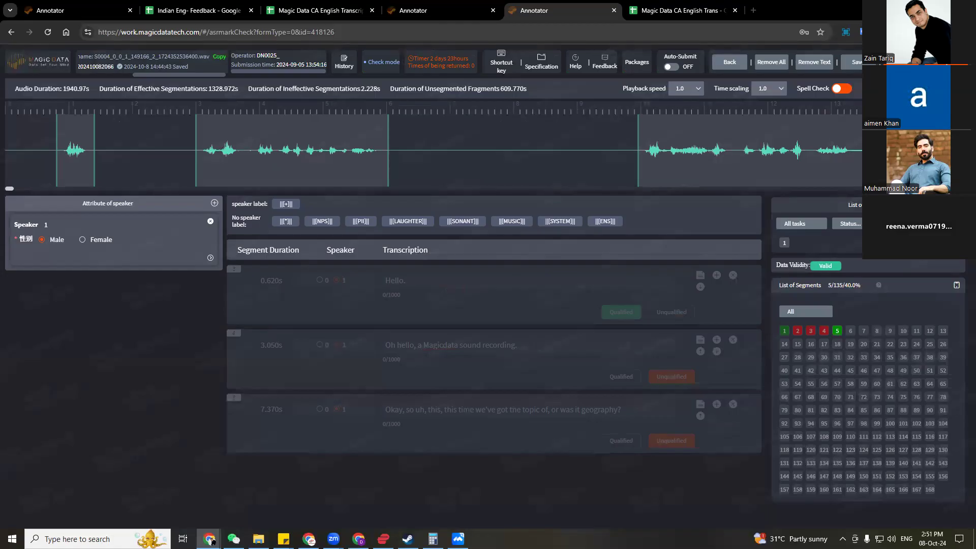
# - Bring the 2024-07-19 11.47.52 Training folder window up beside the annotator page
pyautogui.click(258, 539)
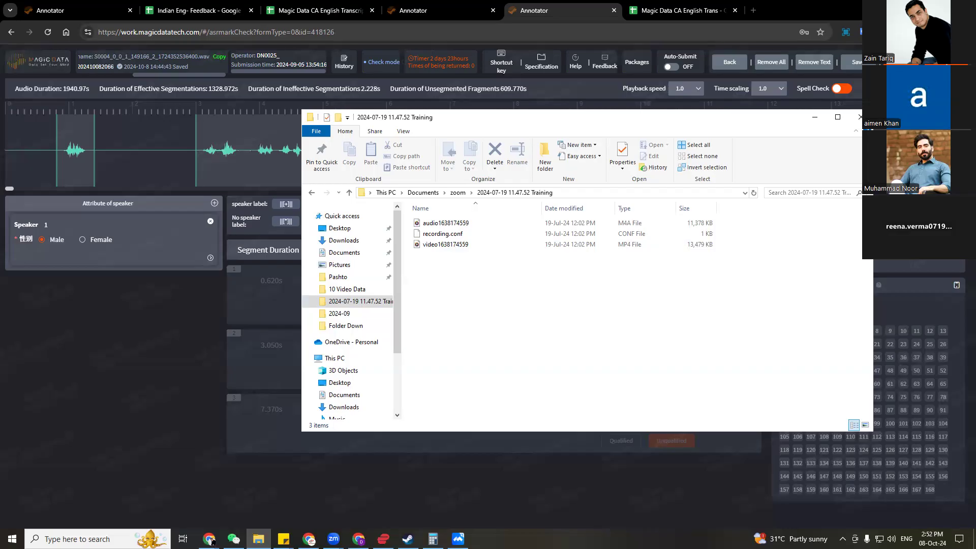
# - Switch to the Chrome window showing Google Drive's Meet Recordings folder
pyautogui.click(210, 540)
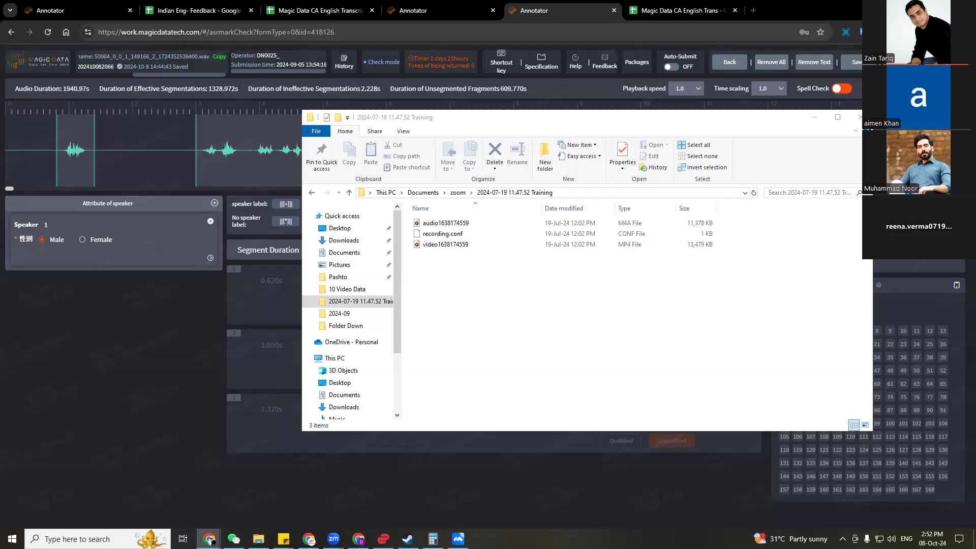
pyautogui.click(209, 539)
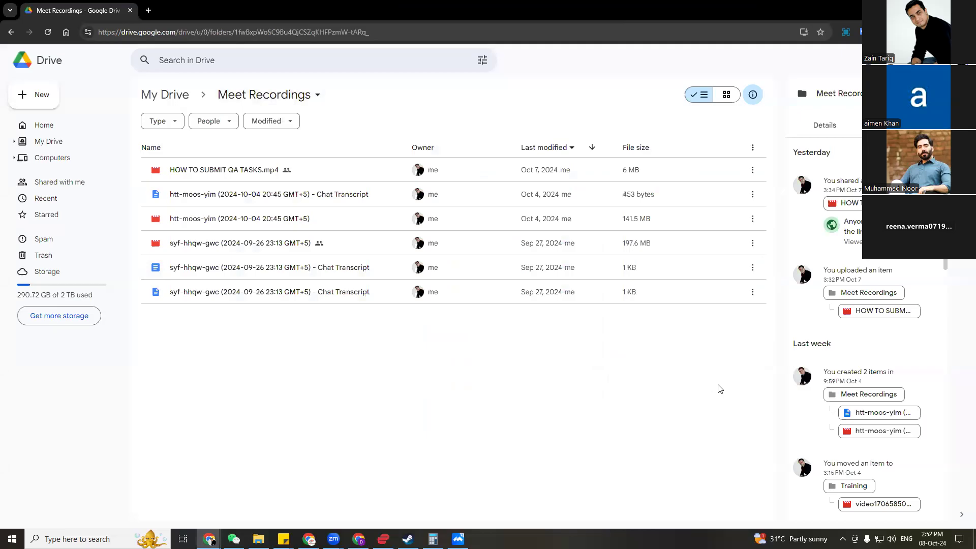
# - Drag video1638174559.mp4 from the Training folder into Drive's Meet Recordings folder to upload it
pyautogui.moveTo(414, 10); pyautogui.dragTo(470, 99)
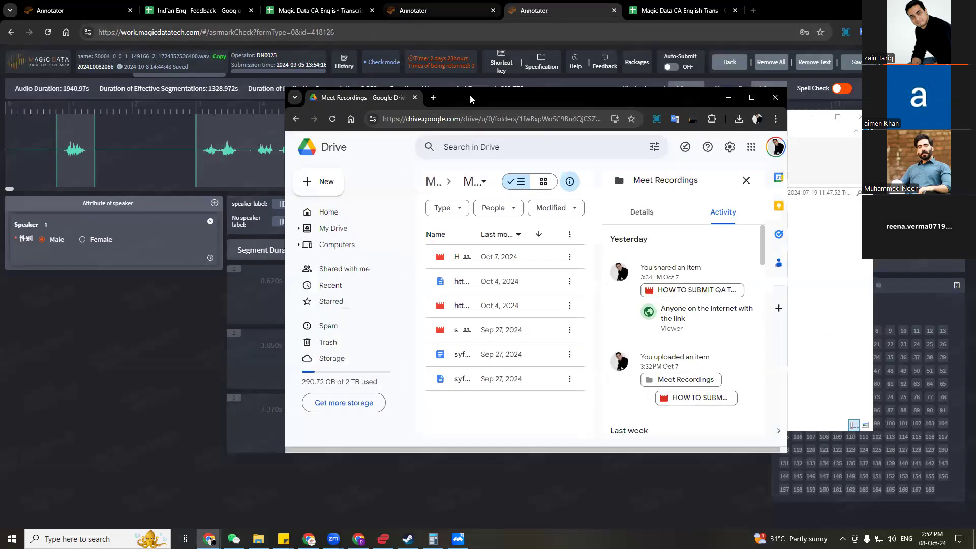
pyautogui.click(811, 240)
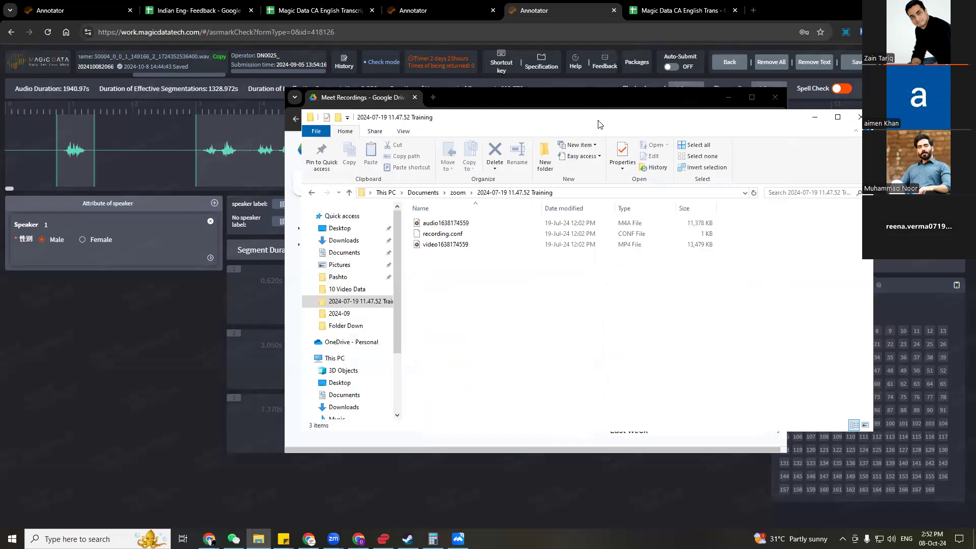
pyautogui.moveTo(598, 124); pyautogui.dragTo(293, 163)
pyautogui.moveTo(139, 283); pyautogui.dragTo(585, 308)
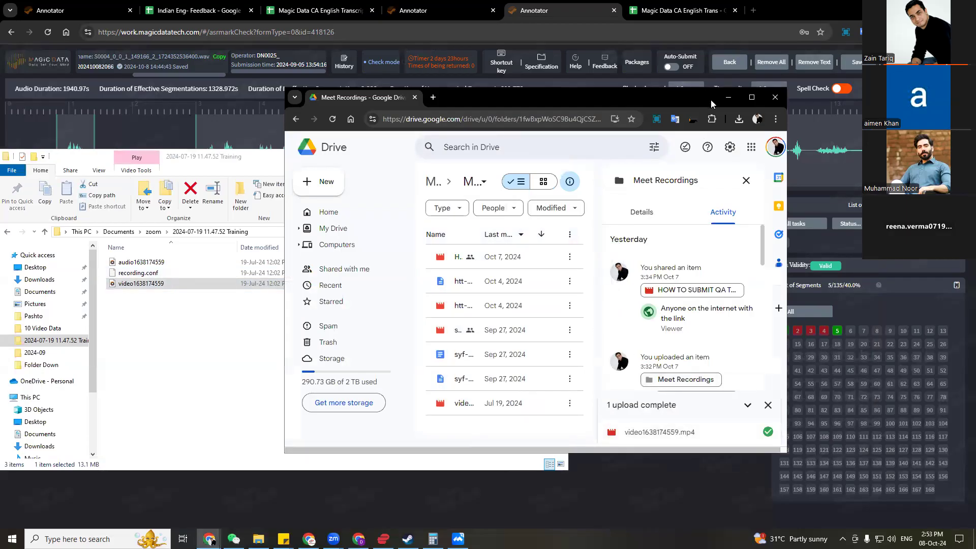
pyautogui.doubleClick(687, 98)
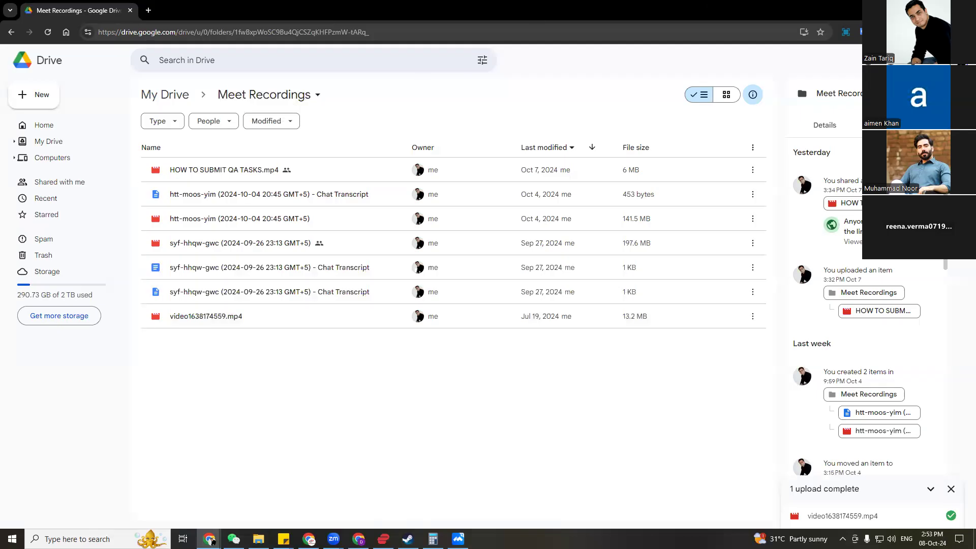
# - Share video1638174559.mp4 as viewable by anyone with the link and copy that link
pyautogui.rightClick(238, 318)
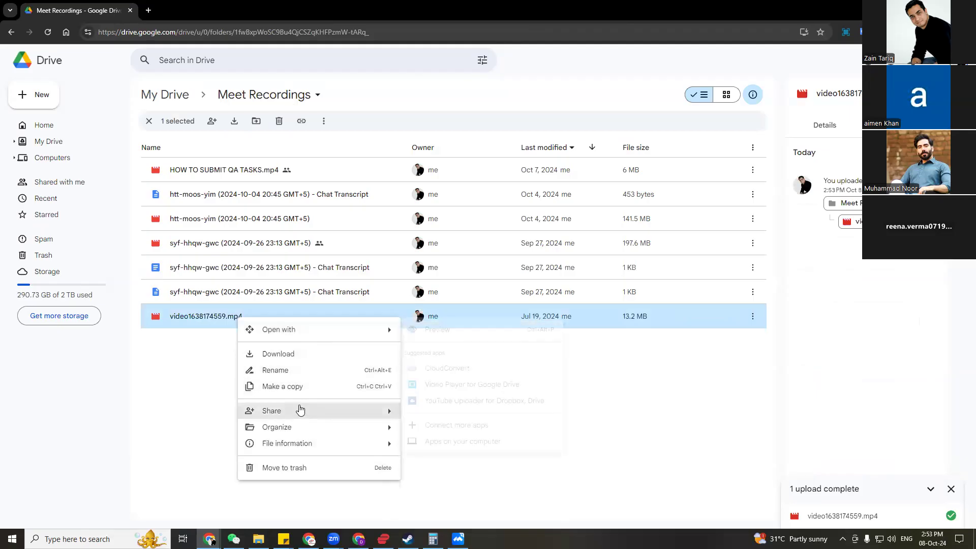
pyautogui.moveTo(313, 413)
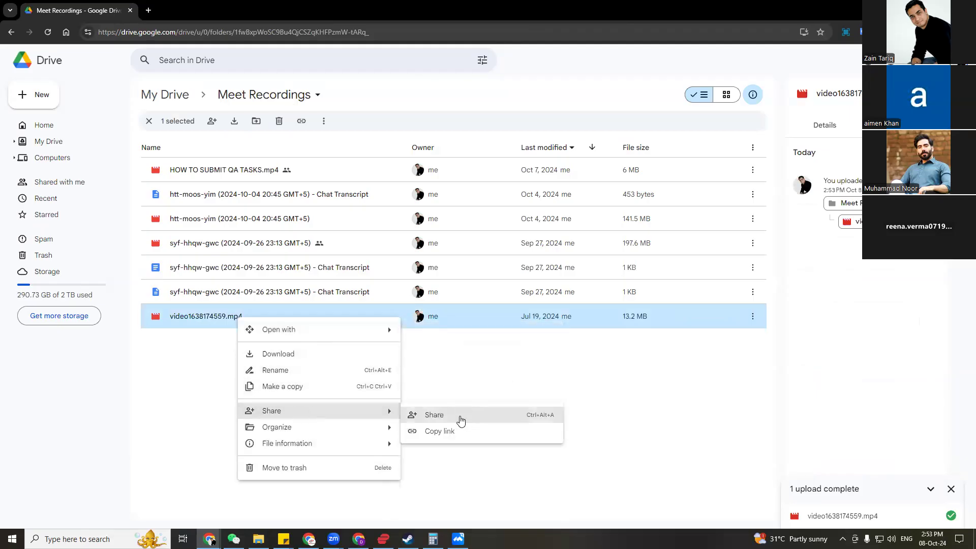
pyautogui.click(461, 418)
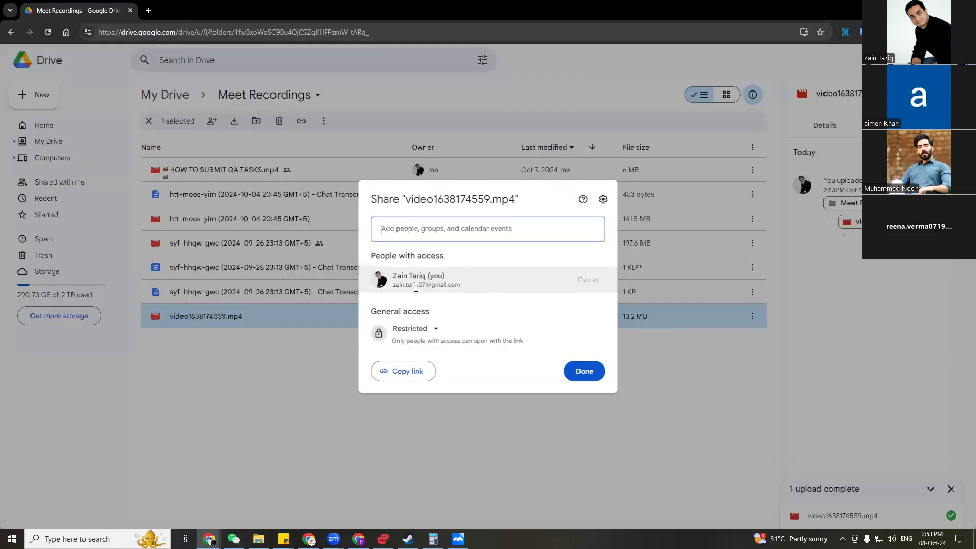
pyautogui.click(431, 329)
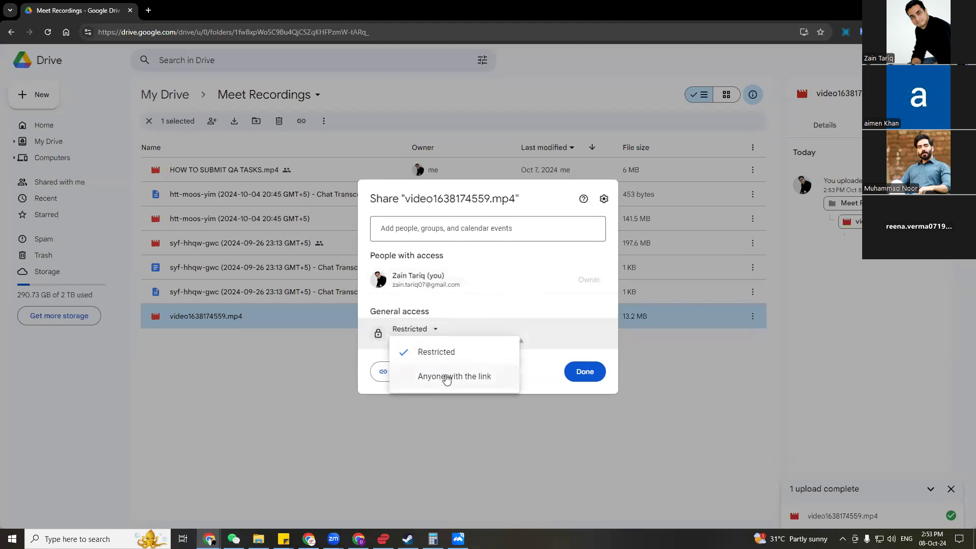
pyautogui.click(446, 379)
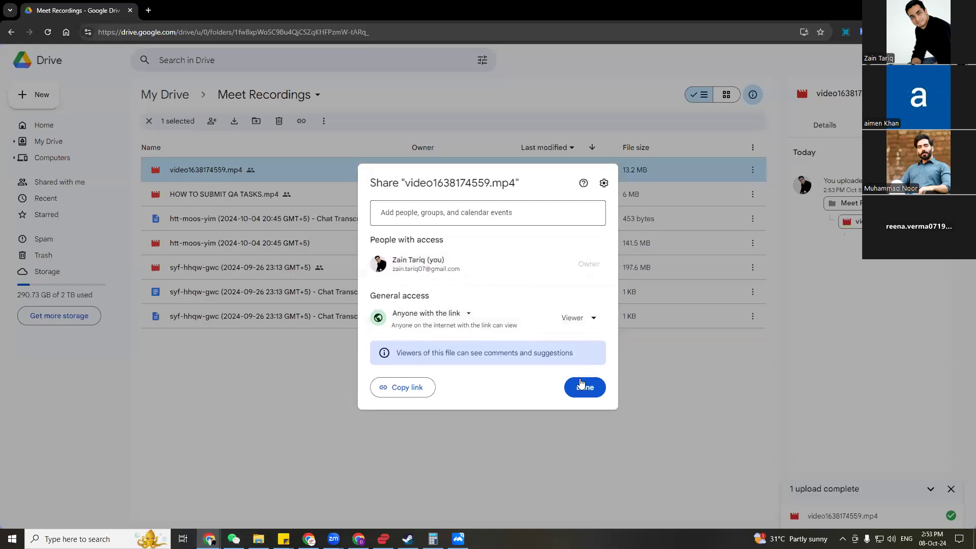
pyautogui.click(414, 388)
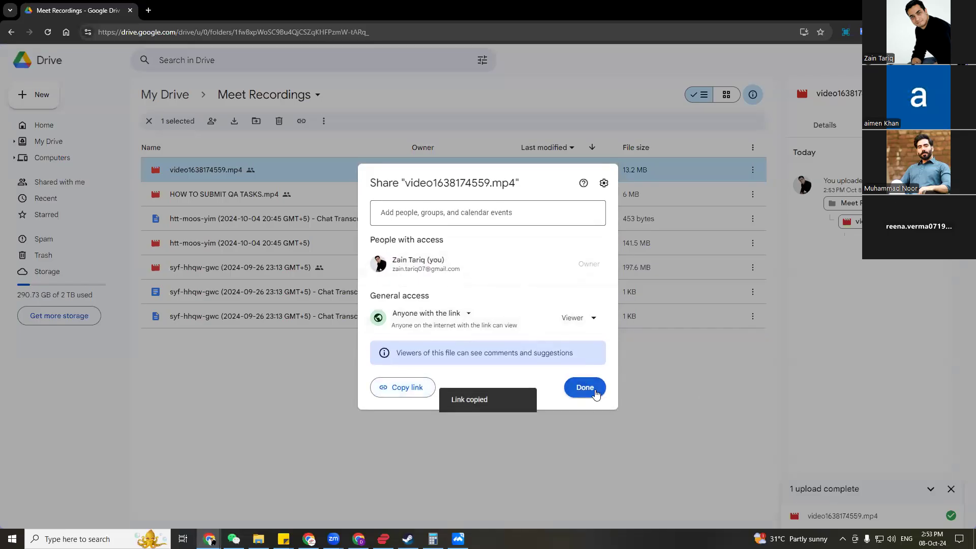
pyautogui.click(585, 388)
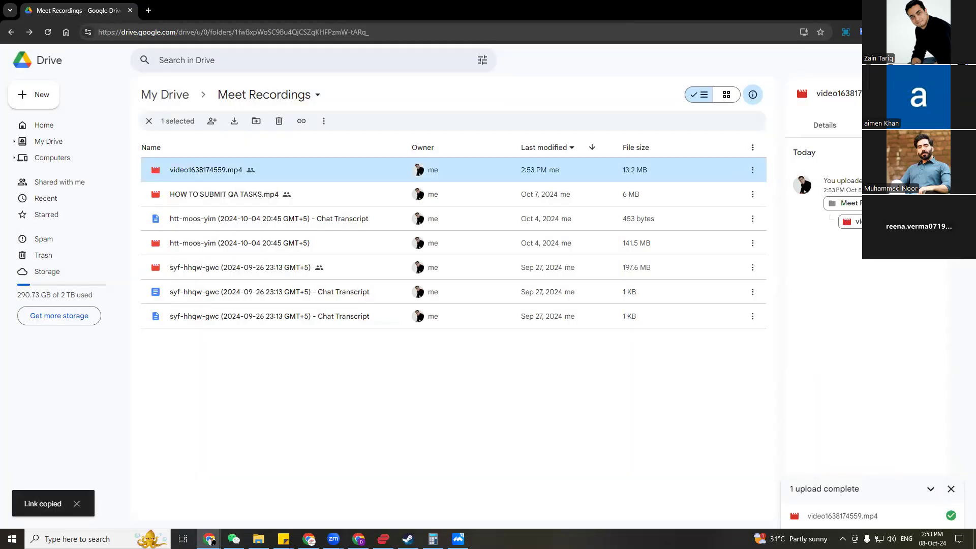
pyautogui.click(258, 538)
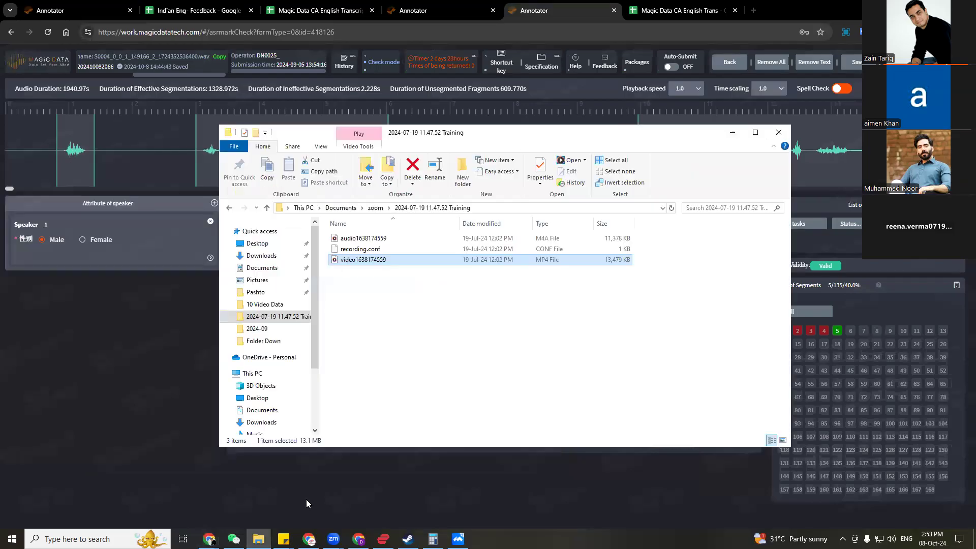
# - Paste the copied Drive link after 'Zoom Video File Link:' in the feedback note
pyautogui.moveTo(284, 539)
pyautogui.click(442, 477)
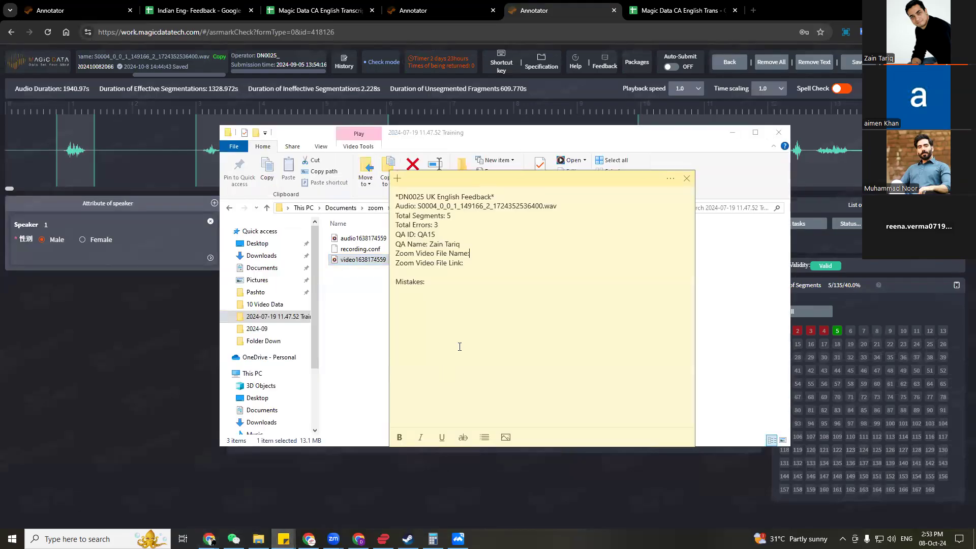
pyautogui.click(479, 262)
pyautogui.hotkey('ctrl', 'v')
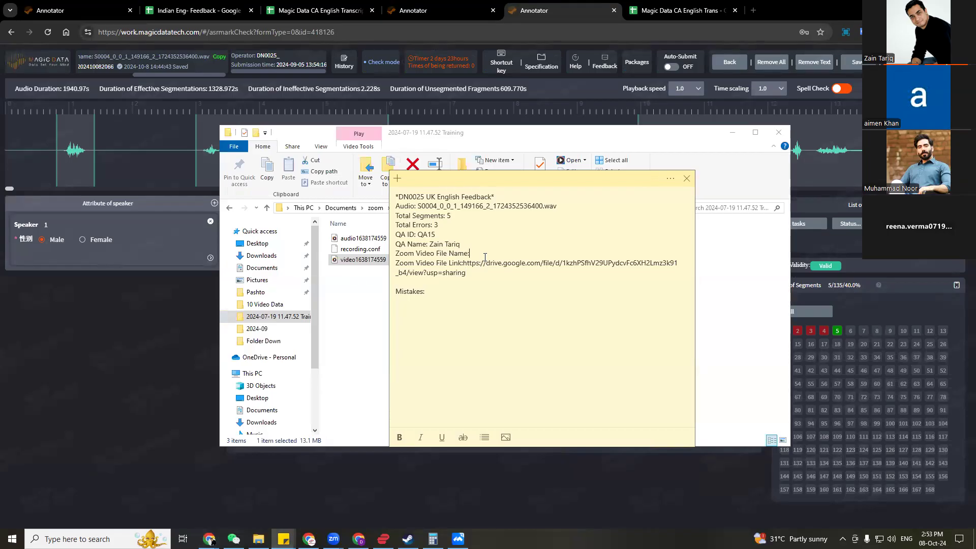
pyautogui.click(485, 257)
pyautogui.click(350, 297)
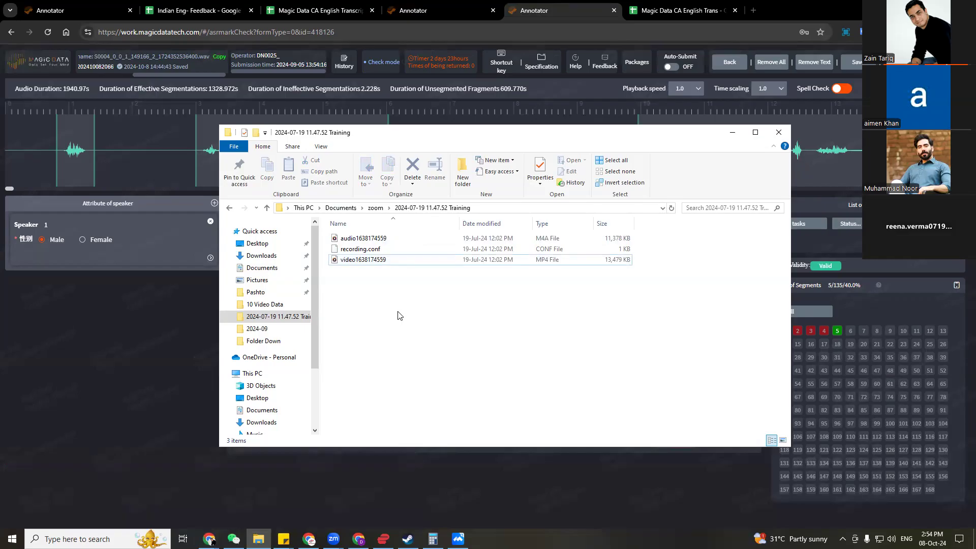
pyautogui.rightClick(367, 263)
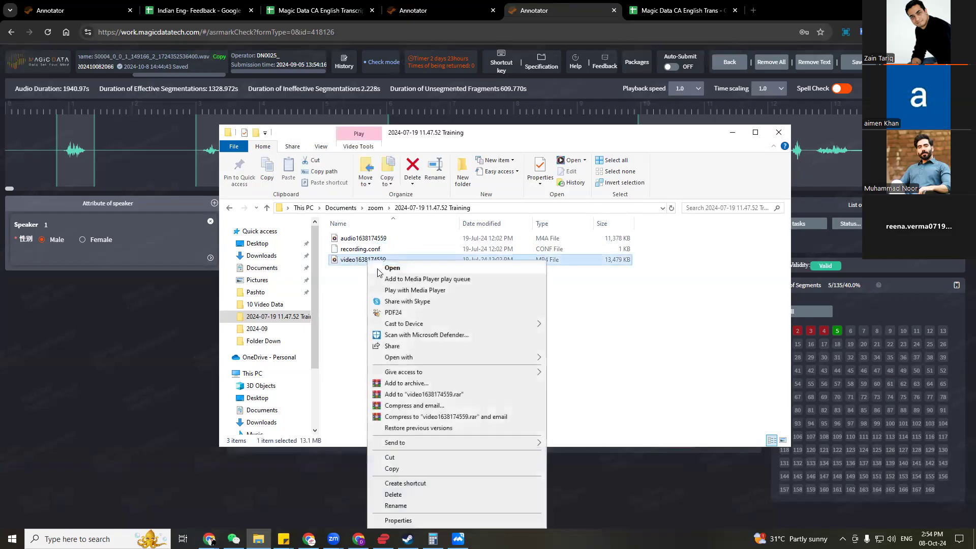
pyautogui.click(407, 505)
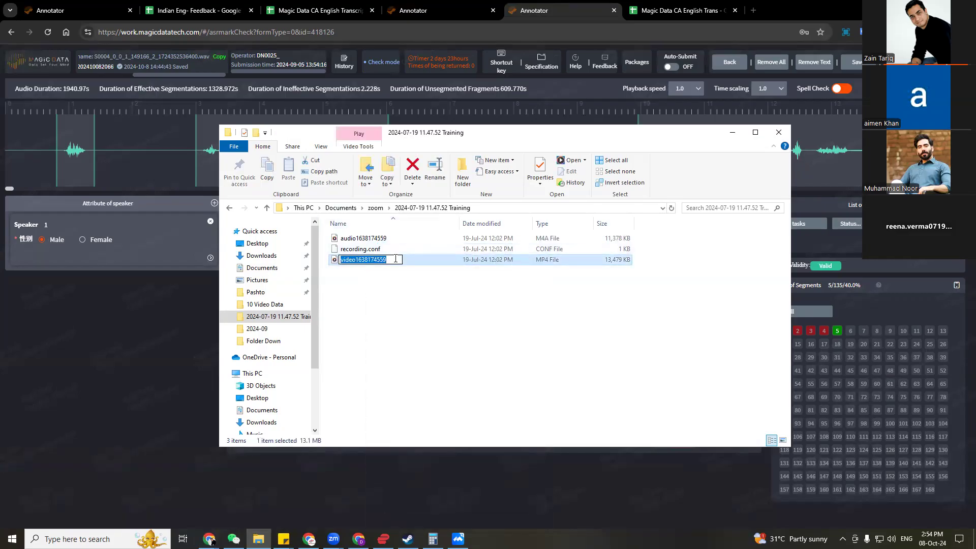
pyautogui.click(397, 325)
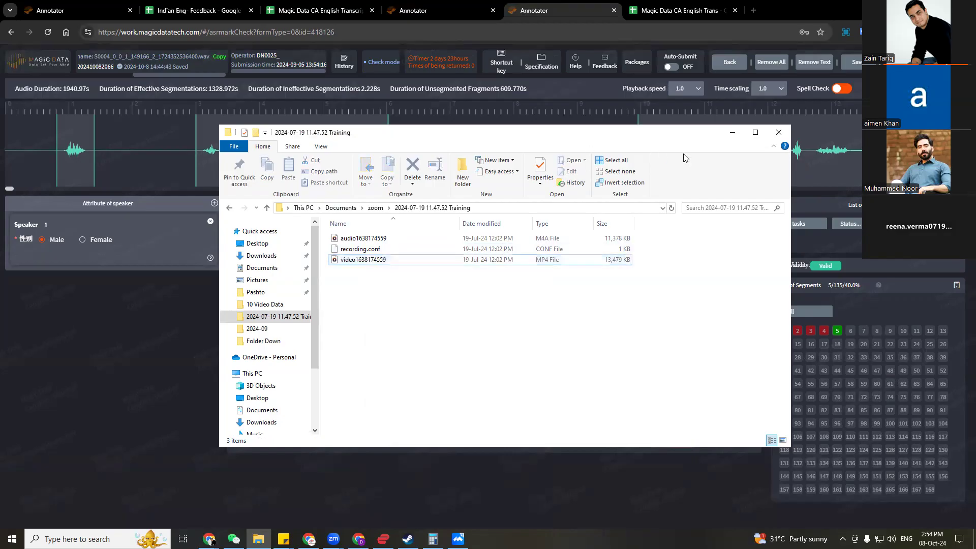
pyautogui.click(733, 133)
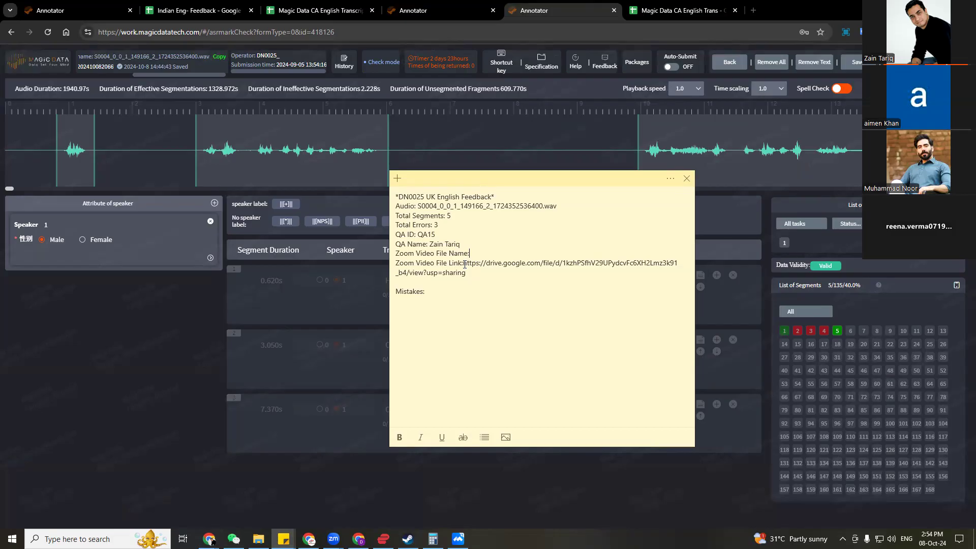
pyautogui.hotkey('ctrl', 'v')
pyautogui.click(502, 319)
pyautogui.moveTo(504, 175); pyautogui.dragTo(366, 178)
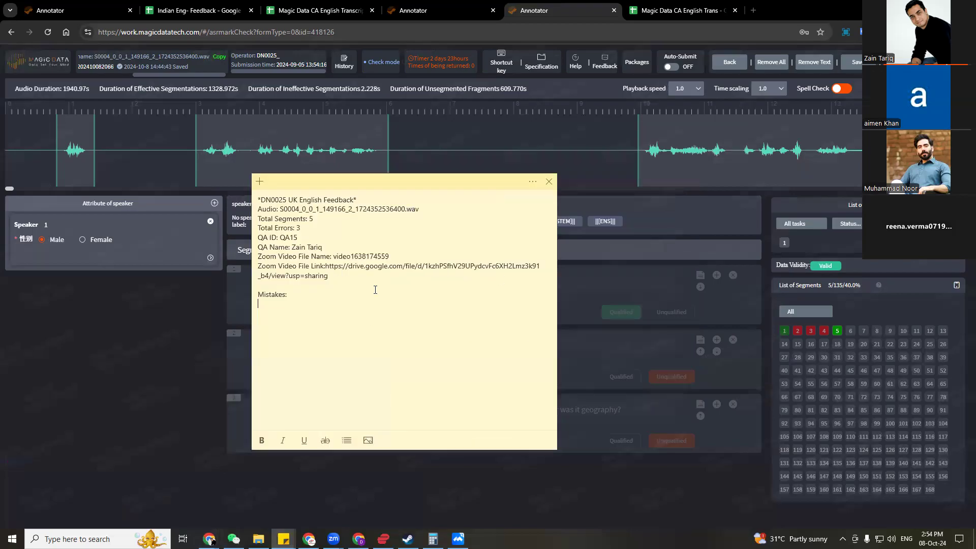
# - Paste segment 2's unqualified reasons, wrong transcription and wrong capitalization, under Mistakes
pyautogui.click(798, 332)
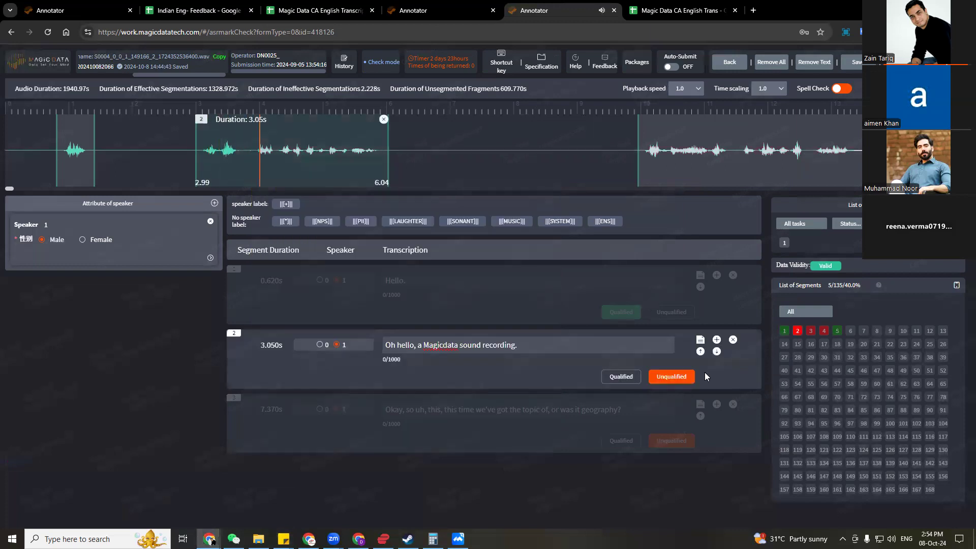
pyautogui.click(675, 380)
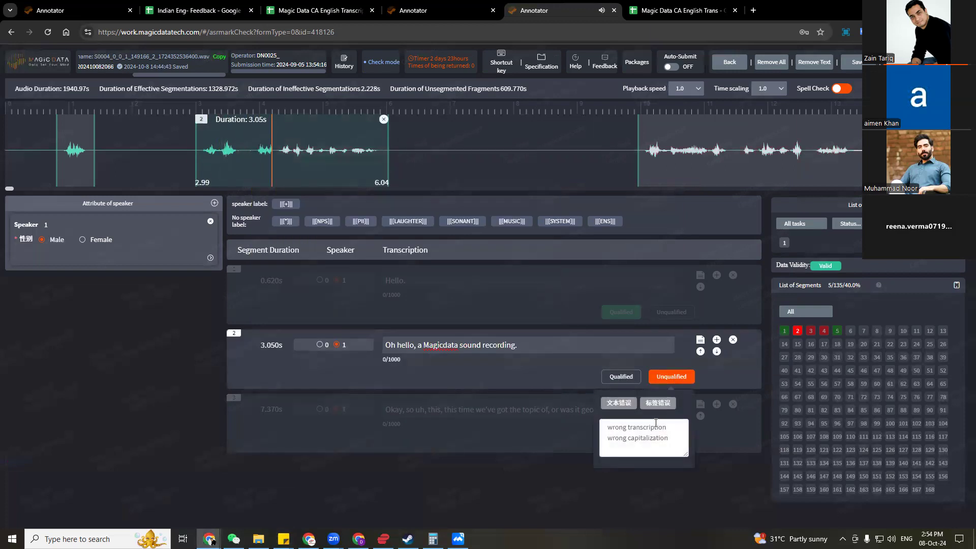
pyautogui.moveTo(674, 440); pyautogui.dragTo(598, 415)
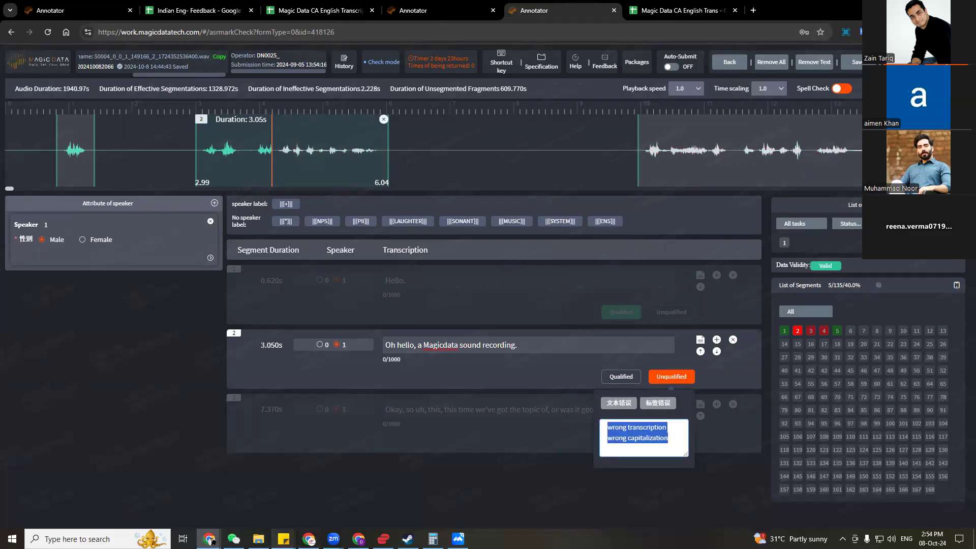
pyautogui.click(284, 539)
pyautogui.click(269, 496)
pyautogui.hotkey('ctrl', 'v')
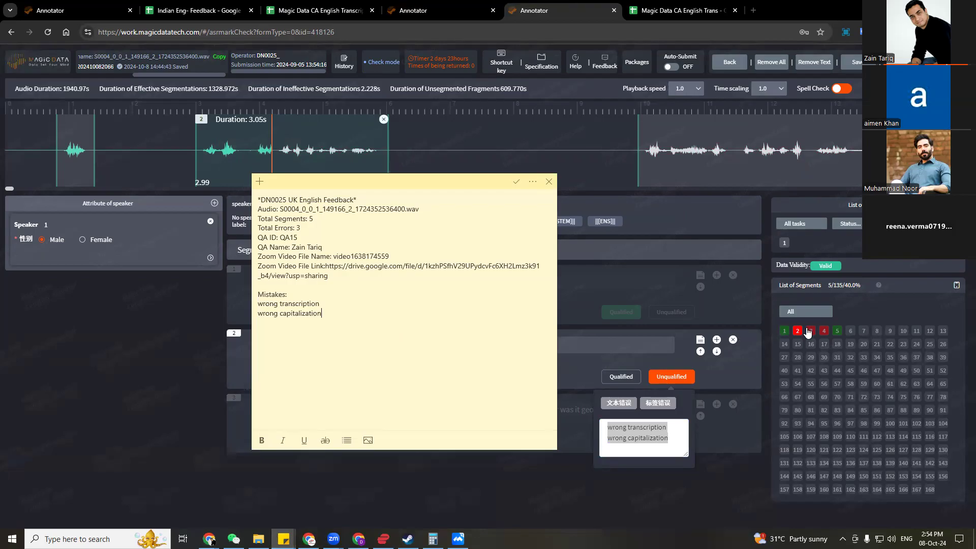
# - Copy segment 3's unqualified reasons and paste them into the feedback note as well
pyautogui.click(810, 331)
pyautogui.click(684, 376)
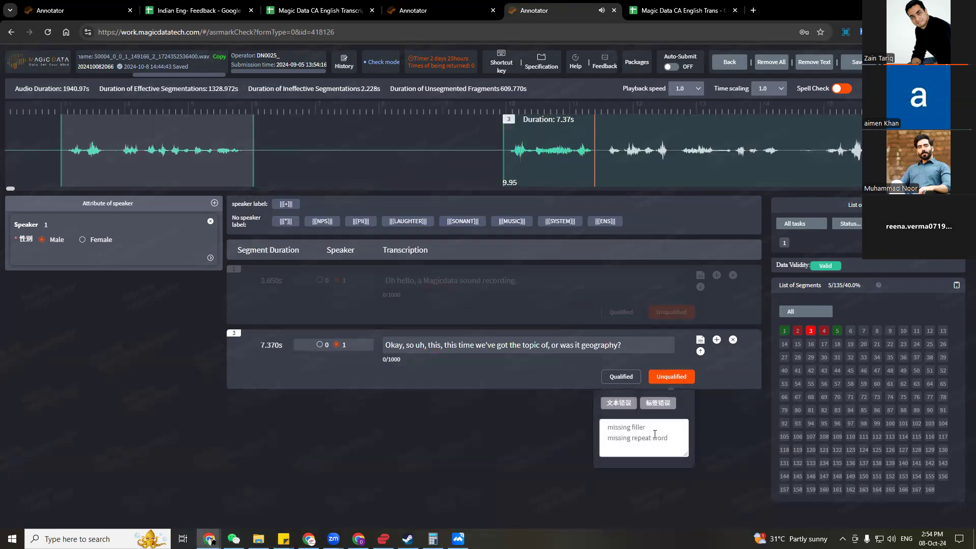
pyautogui.moveTo(671, 440); pyautogui.dragTo(582, 423)
pyautogui.hotkey('ctrl', 'c')
pyautogui.click(582, 423)
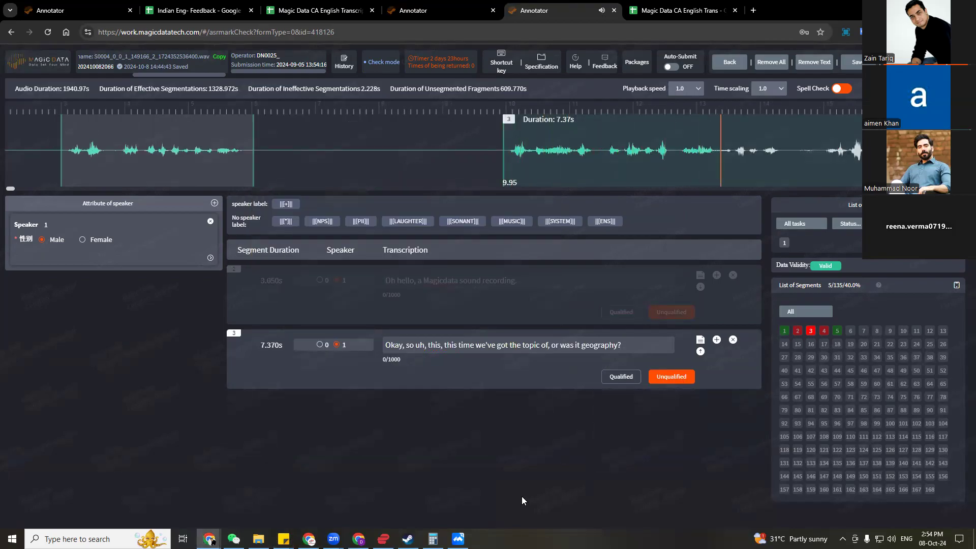
pyautogui.click(283, 539)
pyautogui.click(407, 502)
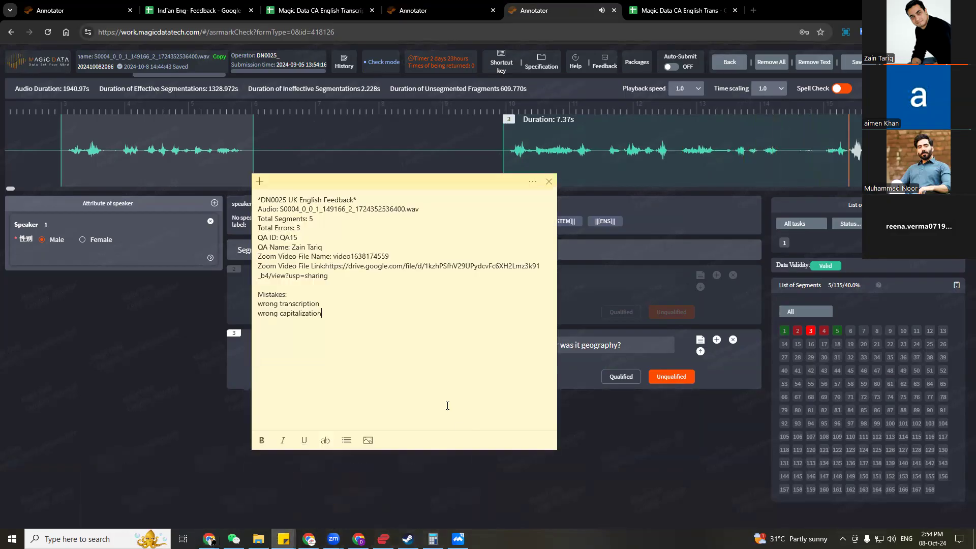
pyautogui.hotkey('ctrl', 'v')
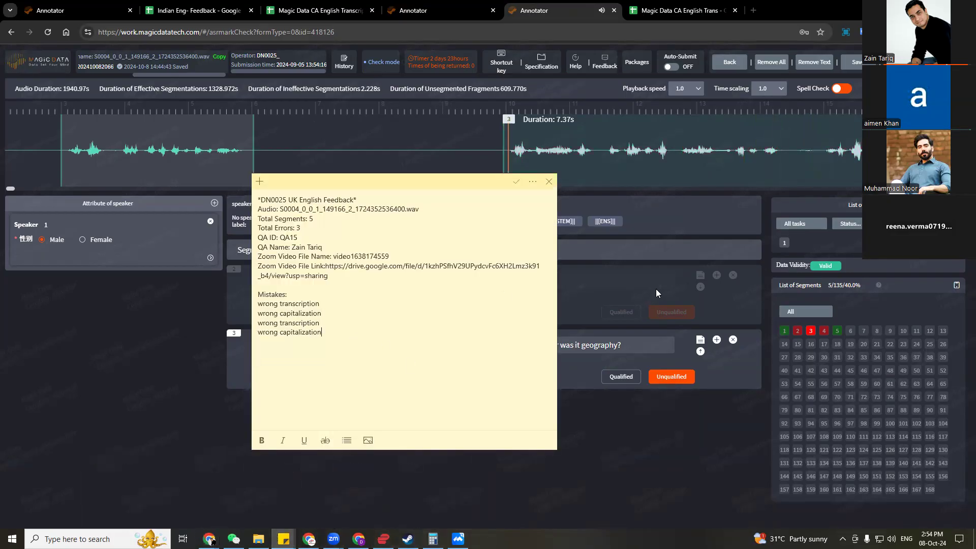
# - Check segment 4's unqualified reasons and select the duplicated last two mistake lines in the note
pyautogui.click(819, 332)
pyautogui.click(823, 332)
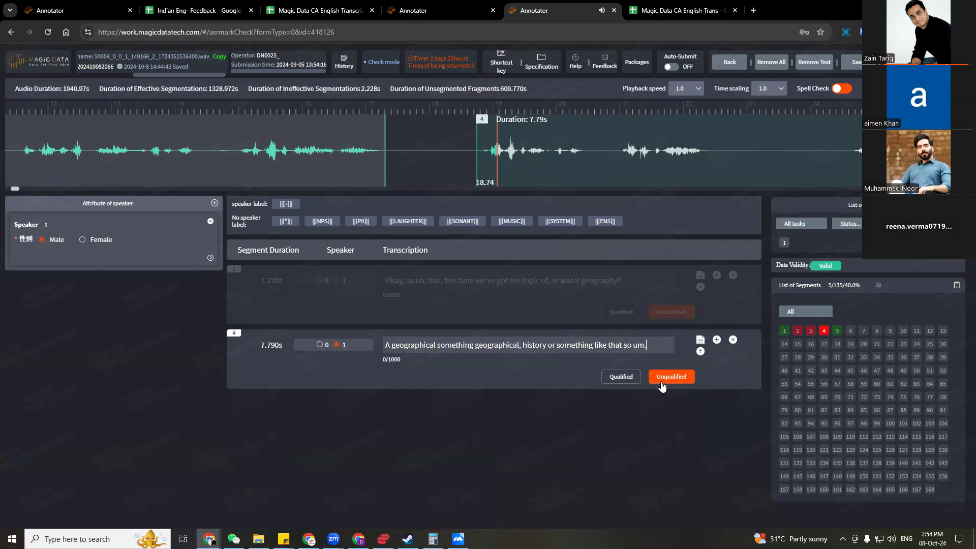
pyautogui.click(670, 377)
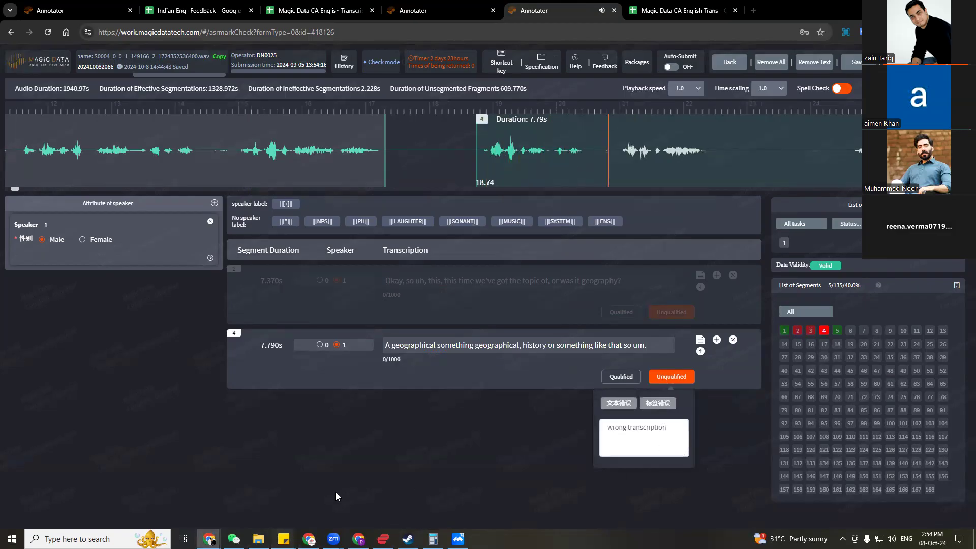
pyautogui.moveTo(283, 538)
pyautogui.click(422, 488)
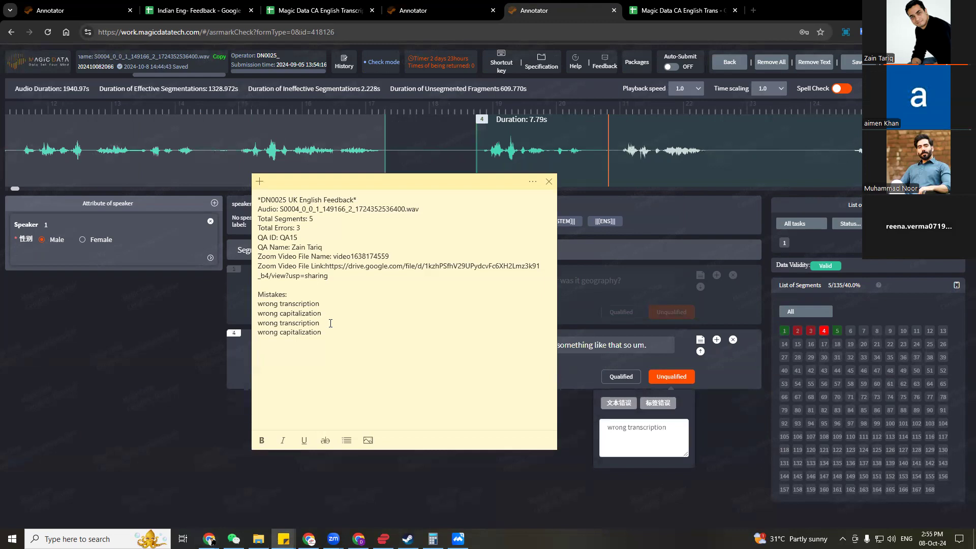
pyautogui.moveTo(336, 333); pyautogui.dragTo(244, 320)
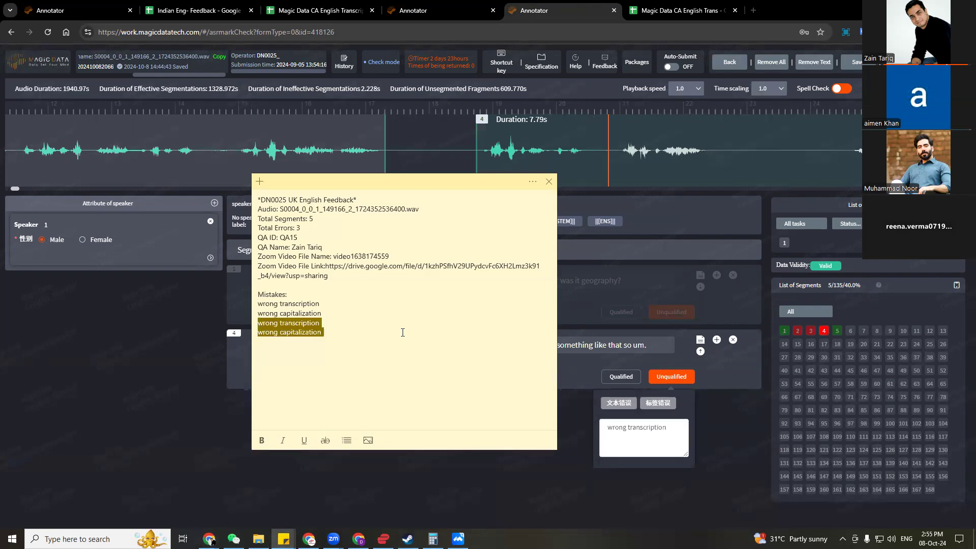
# - Delete the repeated 'wrong transcription' and 'wrong capitalization' lines from the note
pyautogui.click(811, 331)
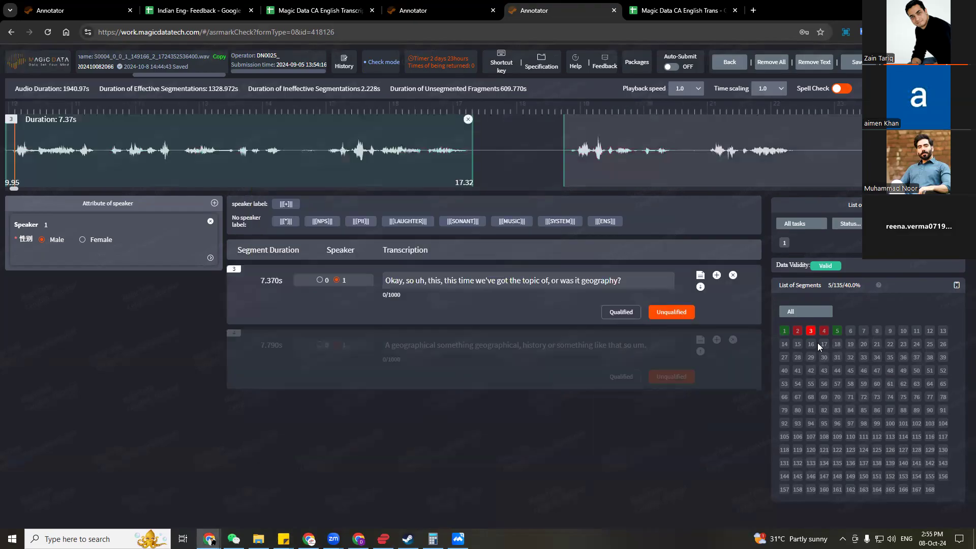
pyautogui.moveTo(669, 375); pyautogui.dragTo(583, 344)
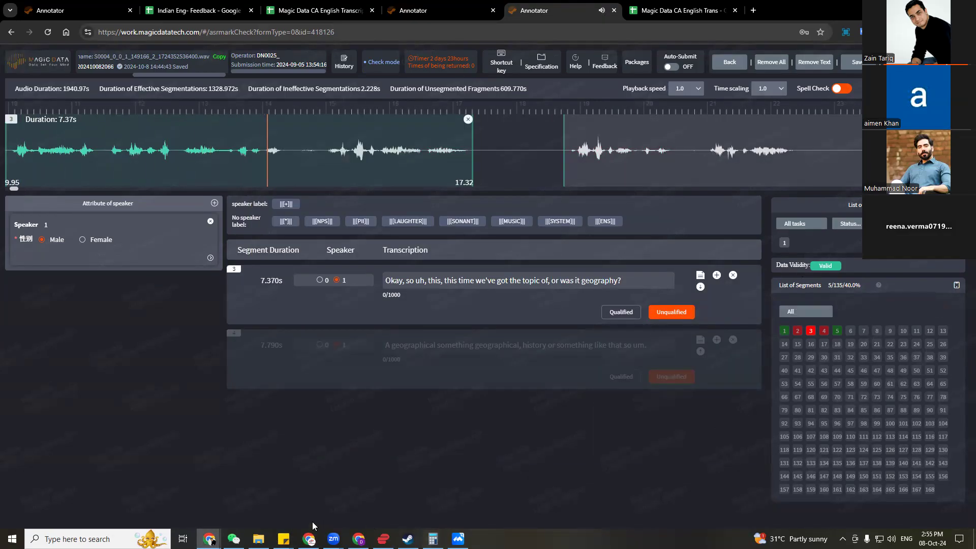
pyautogui.moveTo(284, 539)
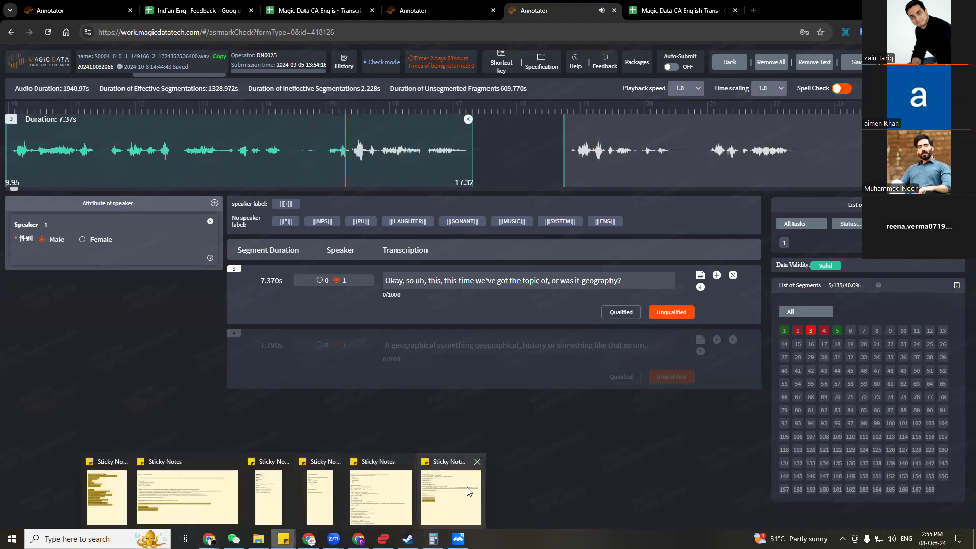
pyautogui.click(447, 490)
pyautogui.click(325, 338)
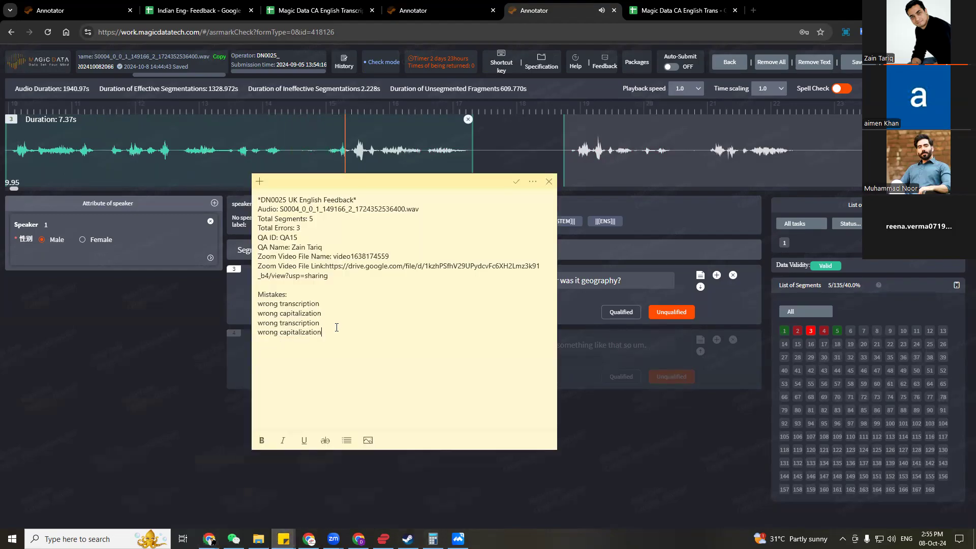
pyautogui.moveTo(338, 333); pyautogui.dragTo(248, 321)
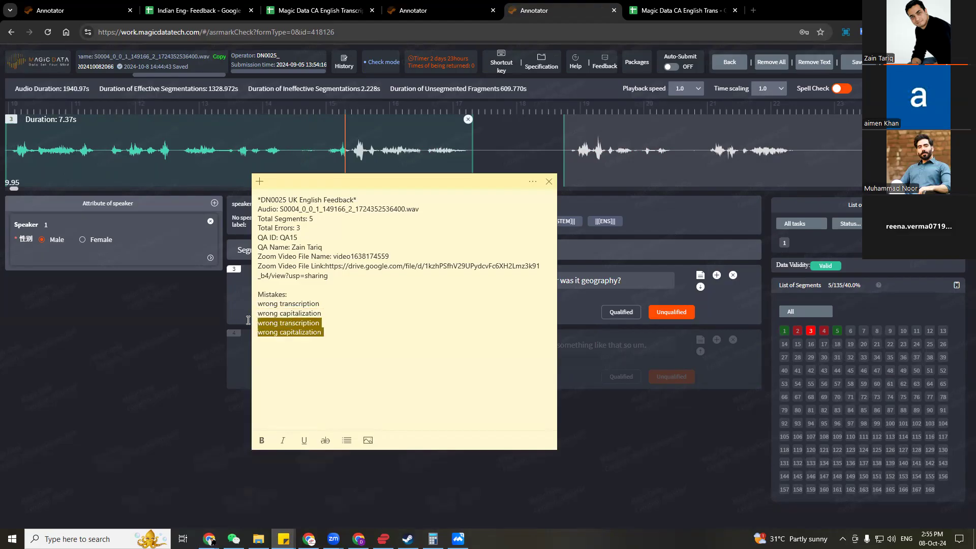
pyautogui.press('BackSpace')
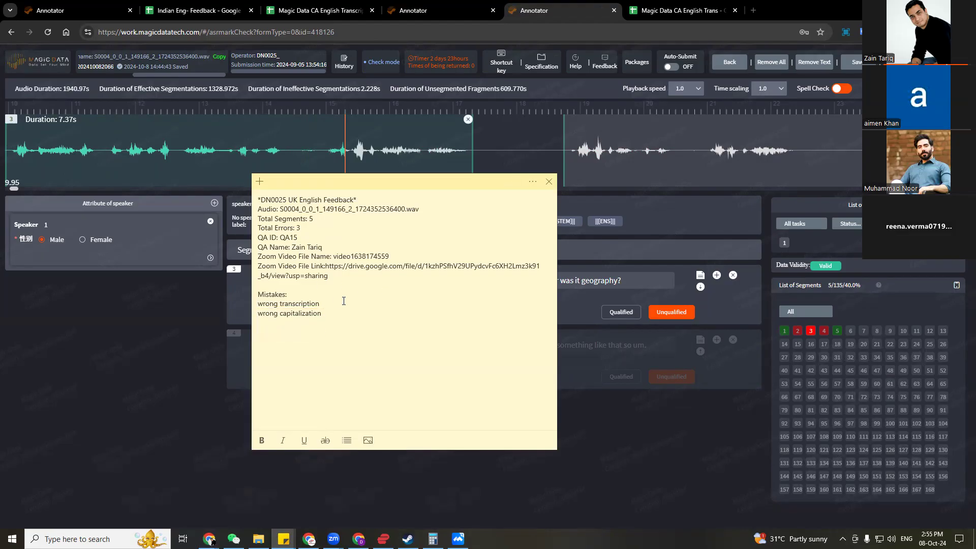
# - Add the explanations 'doesnt change the machine' and 'of the sentence' to the two mistake lines
pyautogui.write('doesnt change the machine text')
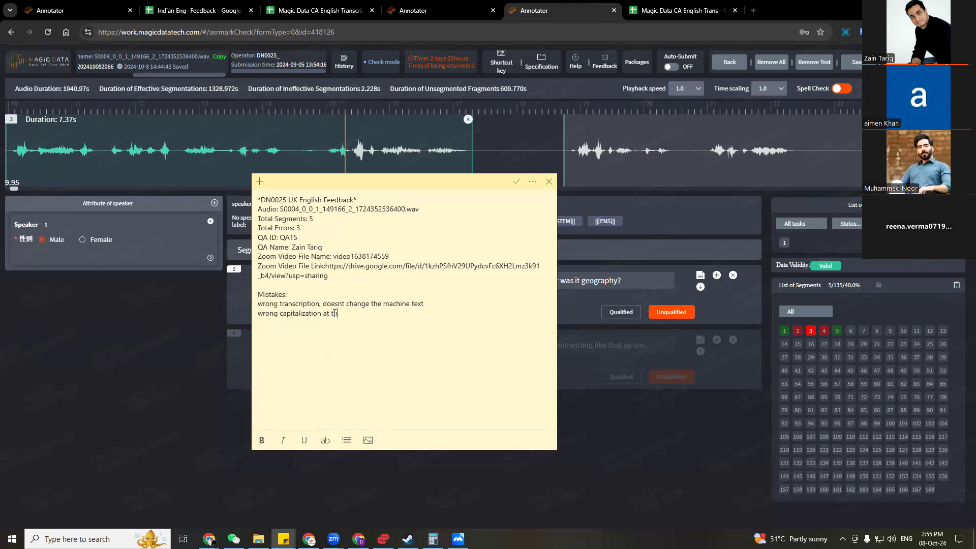
pyautogui.write('of the sentence')
pyautogui.moveTo(407, 313); pyautogui.dragTo(231, 178)
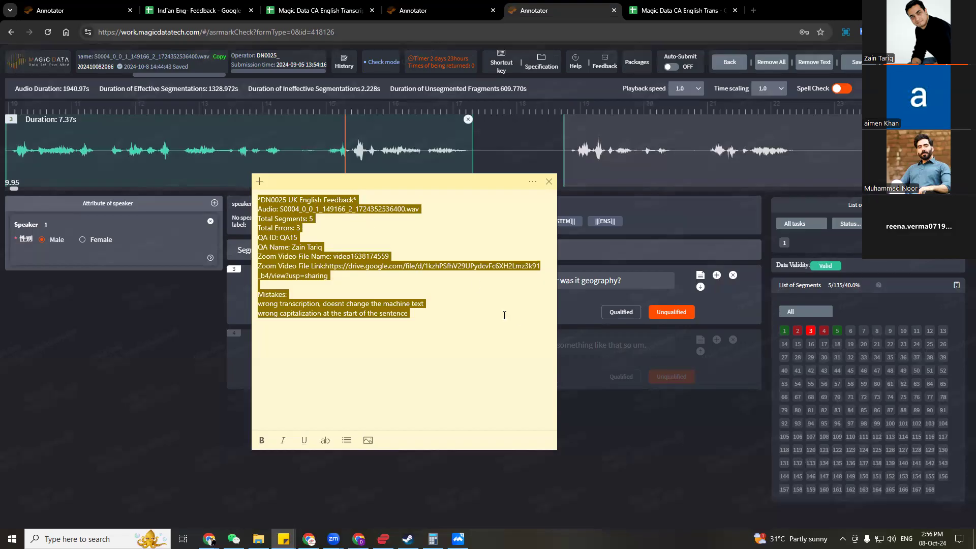
# - Copy the selected feedback report text and return to the annotator page
pyautogui.rightClick(299, 259)
pyautogui.click(334, 274)
pyautogui.click(144, 285)
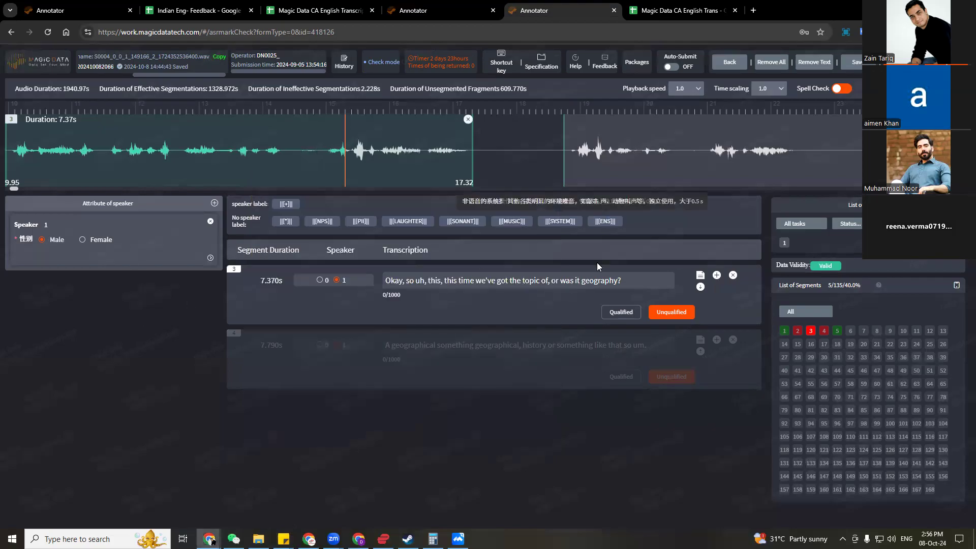